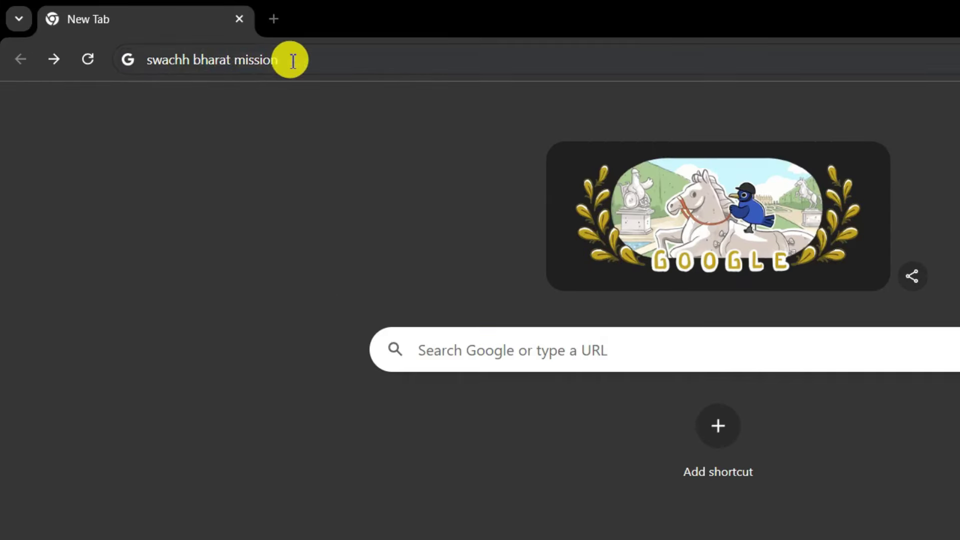
Search the web for "swachh bharat mission" and open the official swachhbharatmission.gov.in result.
left_click(293, 61)
key("Return")
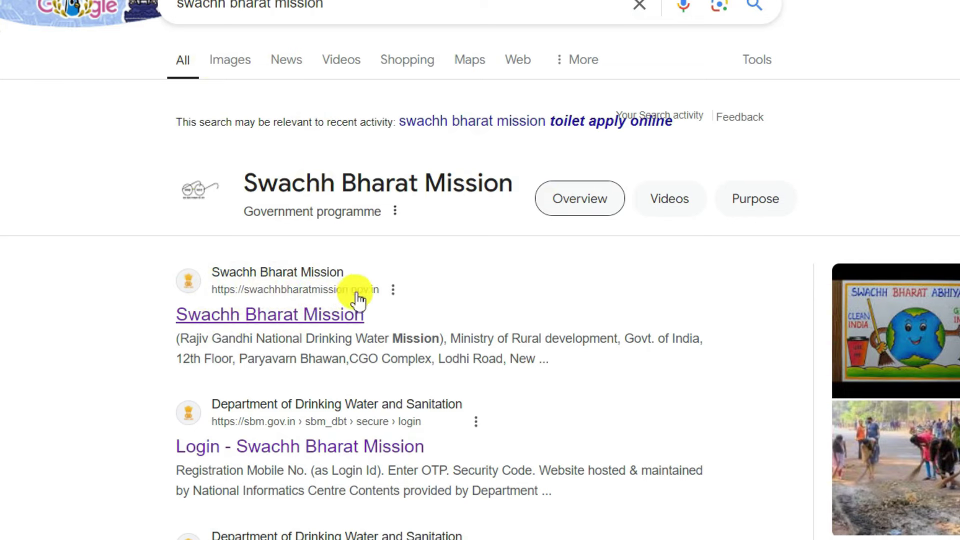
left_click(286, 322)
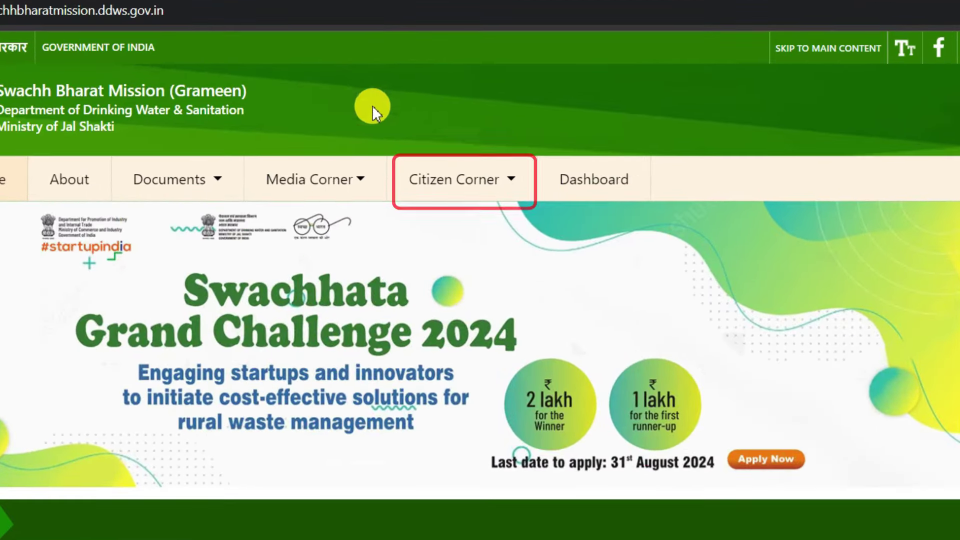
Open the Application Form for IHHL from the Citizen Corner section and go to Citizen Registration.
left_click(434, 175)
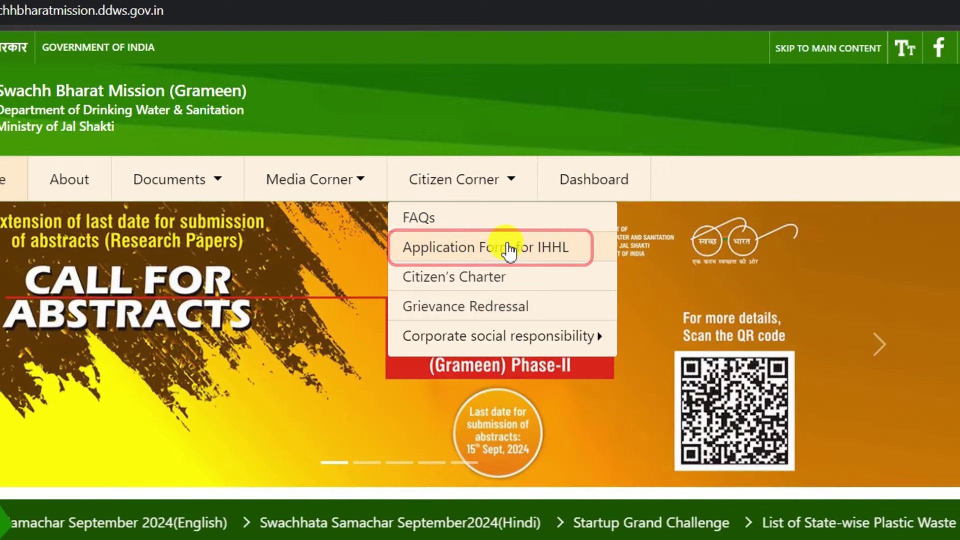
left_click(498, 247)
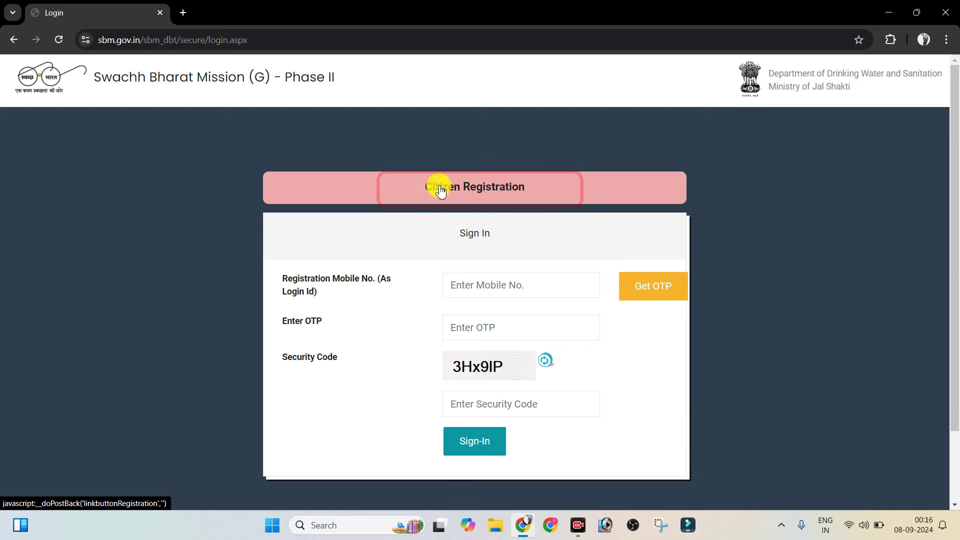
left_click(500, 189)
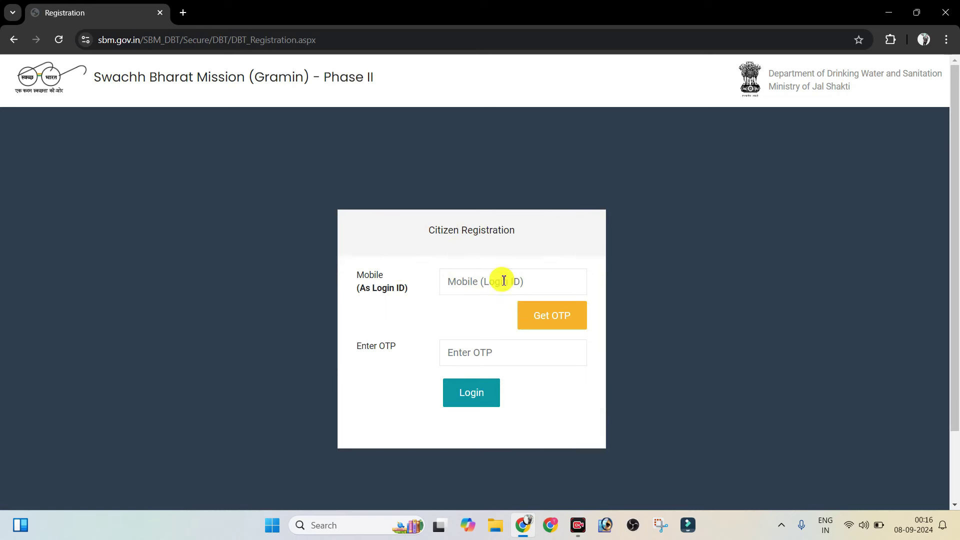
Request an OTP for the citizen's mobile number, enter the received OTP and verify it.
left_click(545, 326)
left_click_drag(381, 427, 490, 424)
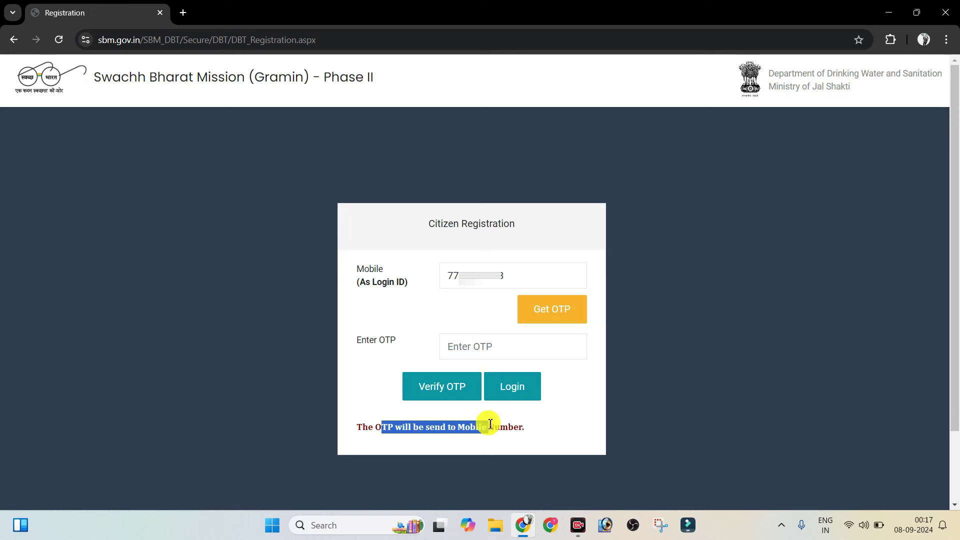
left_click(467, 347)
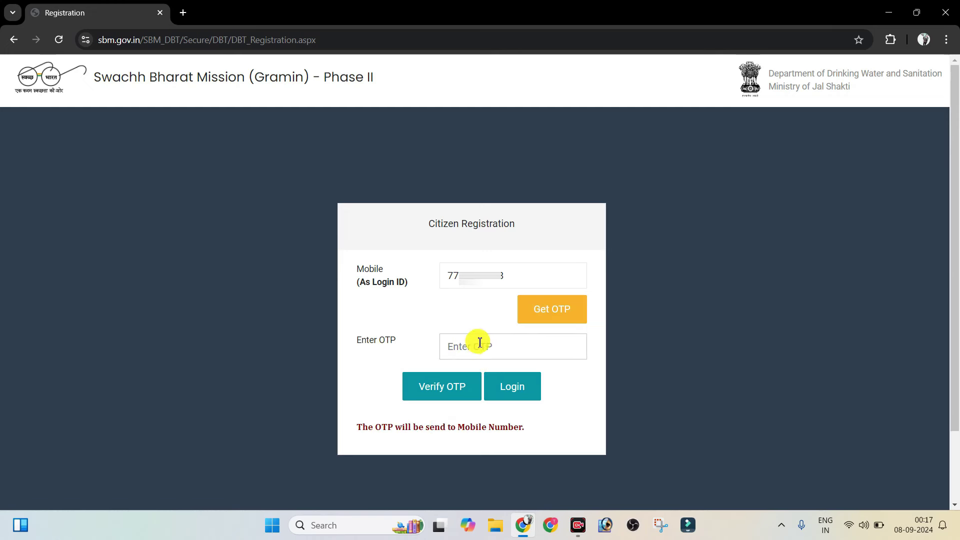
left_click(442, 391)
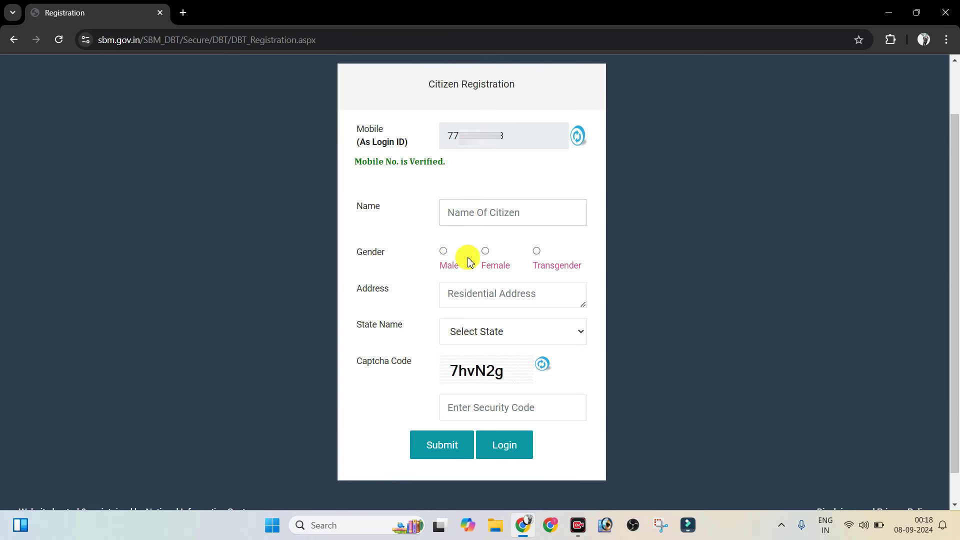
Complete the citizen registration with gender Male, the residential address, state Bihar and the captcha code, and submit it.
left_click(444, 252)
left_click(456, 295)
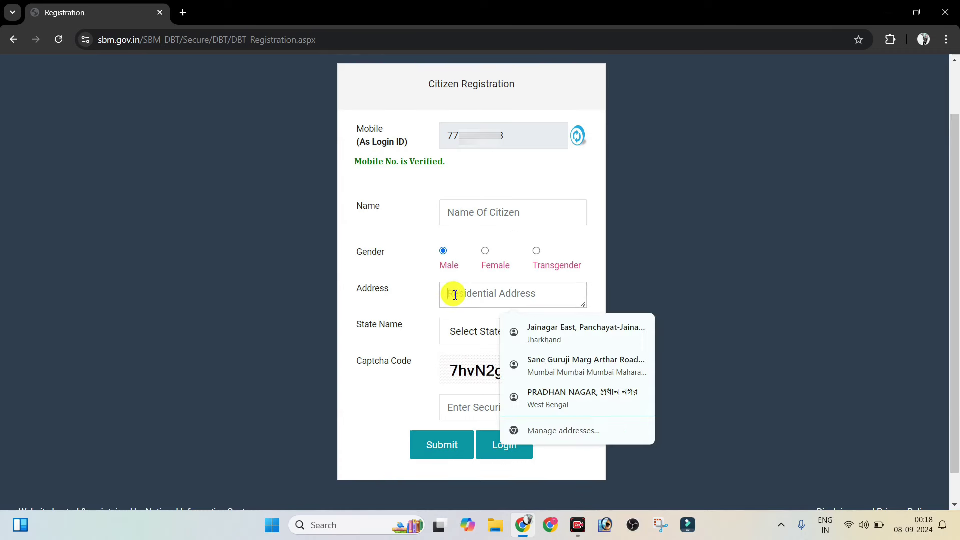
left_click(461, 336)
left_click(463, 111)
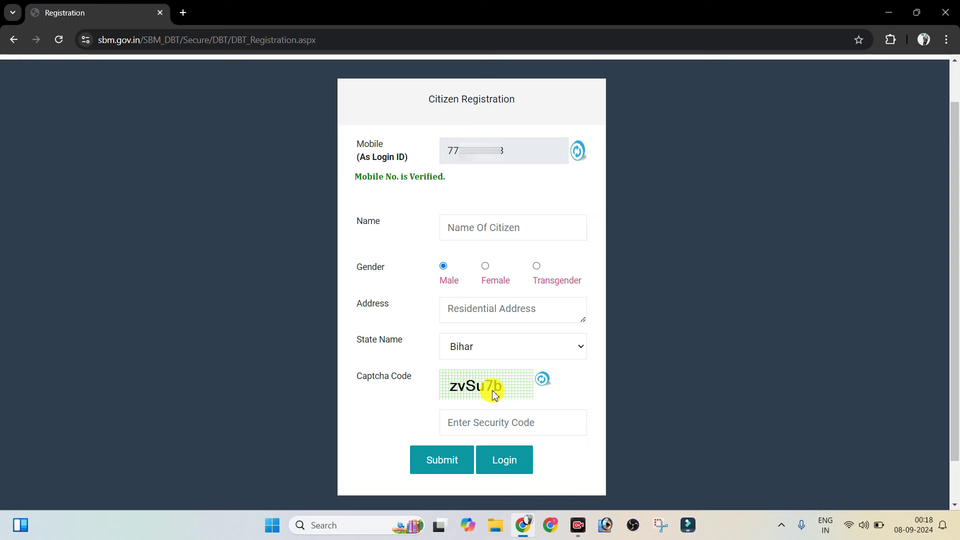
left_click(486, 424)
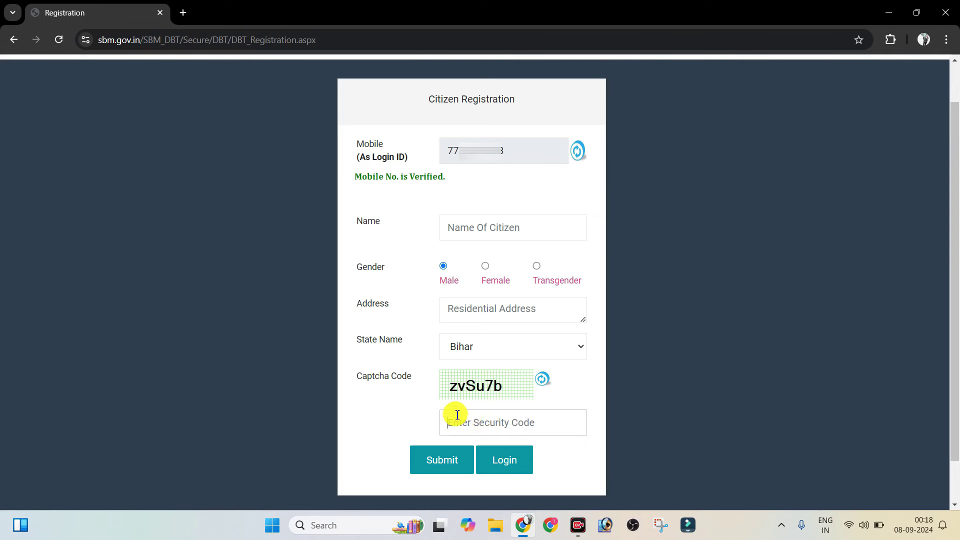
left_click(444, 461)
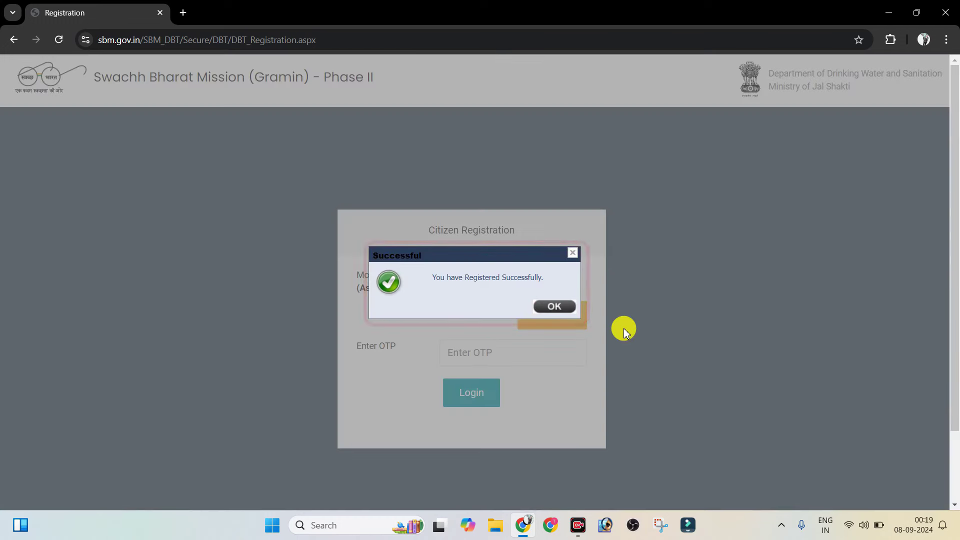
left_click_drag(436, 278, 465, 286)
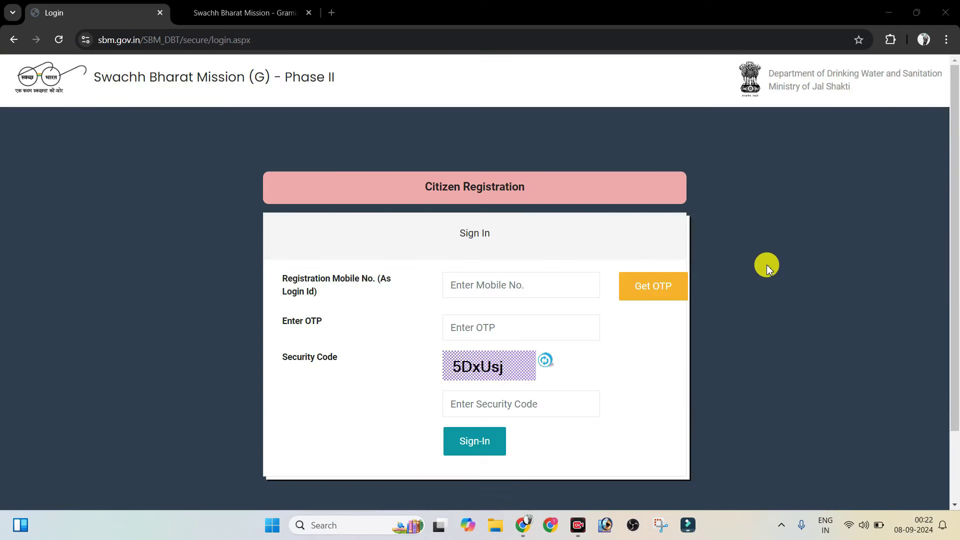
Return to the Swachh Bharat Mission (Grameen) site and open the Application Form for IHHL sign-in page from there.
left_click(525, 293)
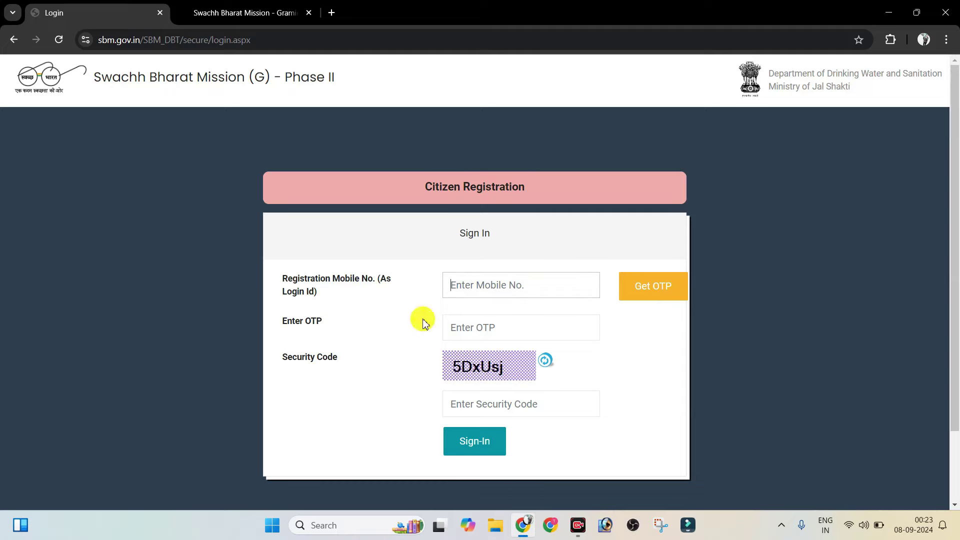
left_click(260, 5)
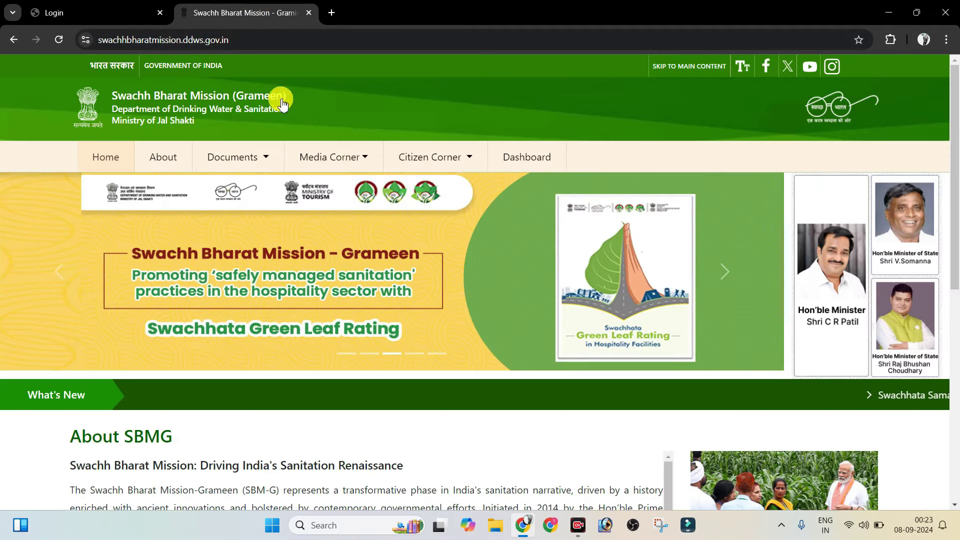
left_click(422, 156)
left_click(423, 204)
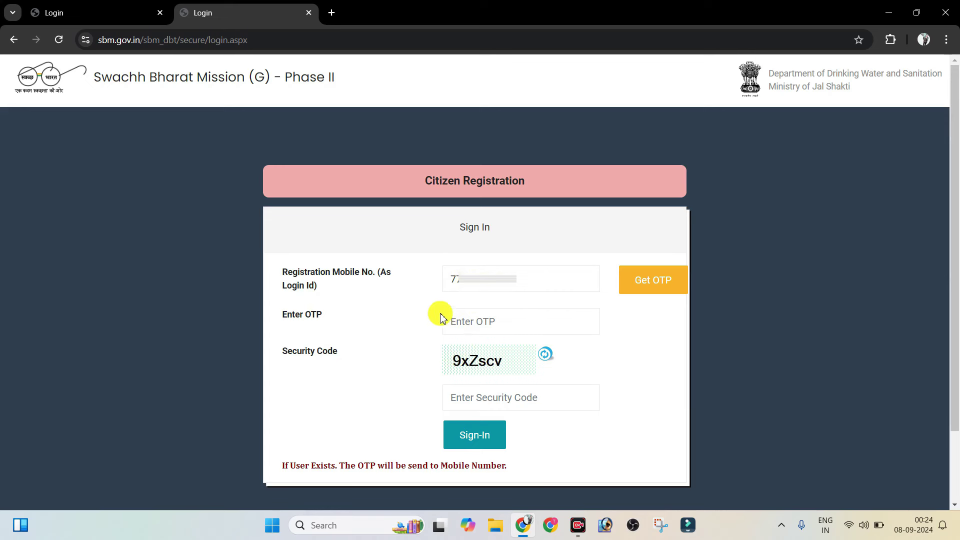
Enter the OTP sent to the registered mobile number and the displayed security code, and sign in.
left_click(476, 317)
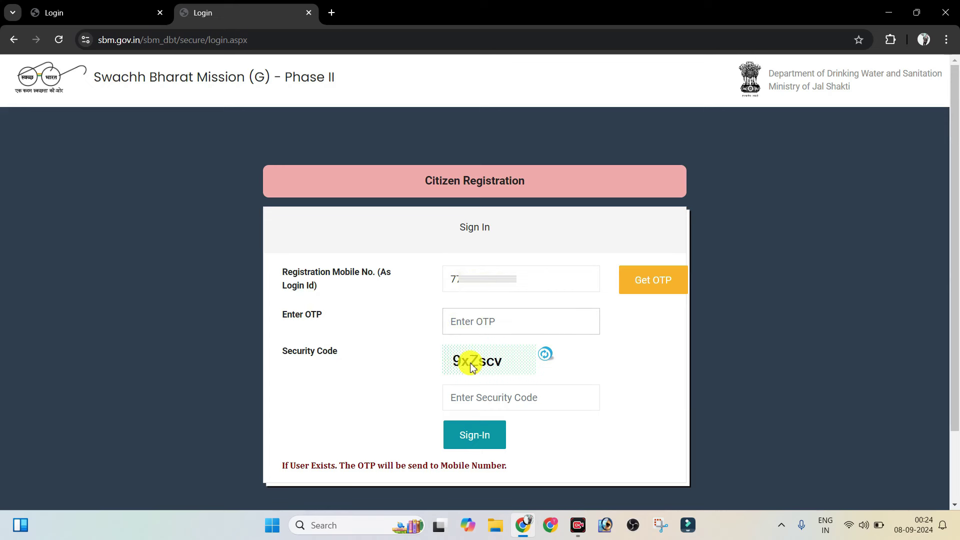
left_click(483, 398)
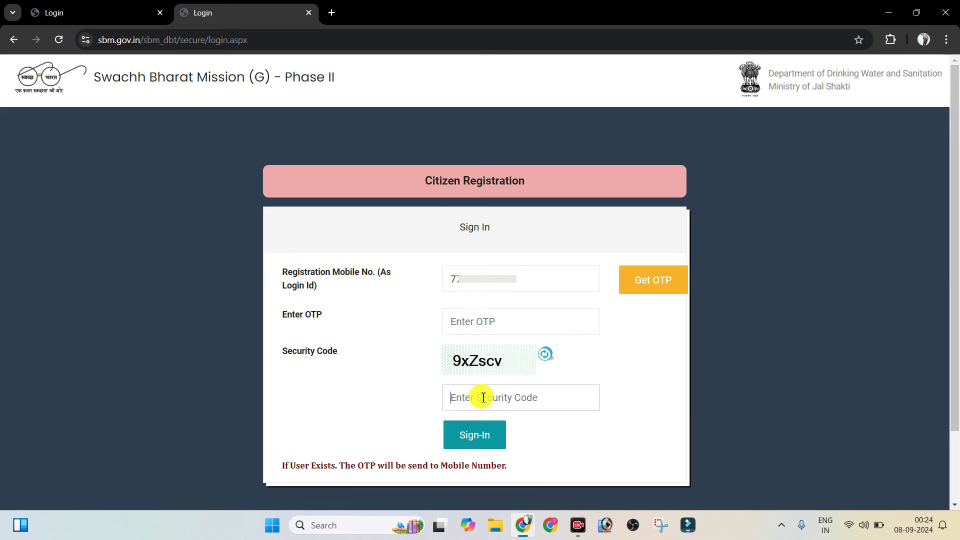
left_click(473, 437)
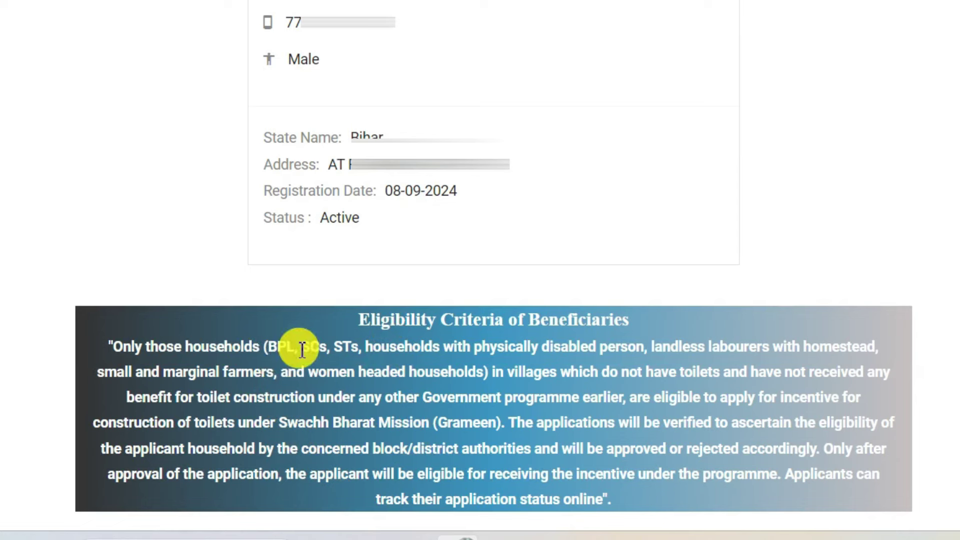
Read the Eligibility Criteria of Beneficiaries to see which categories of households may apply.
left_click_drag(266, 349, 297, 350)
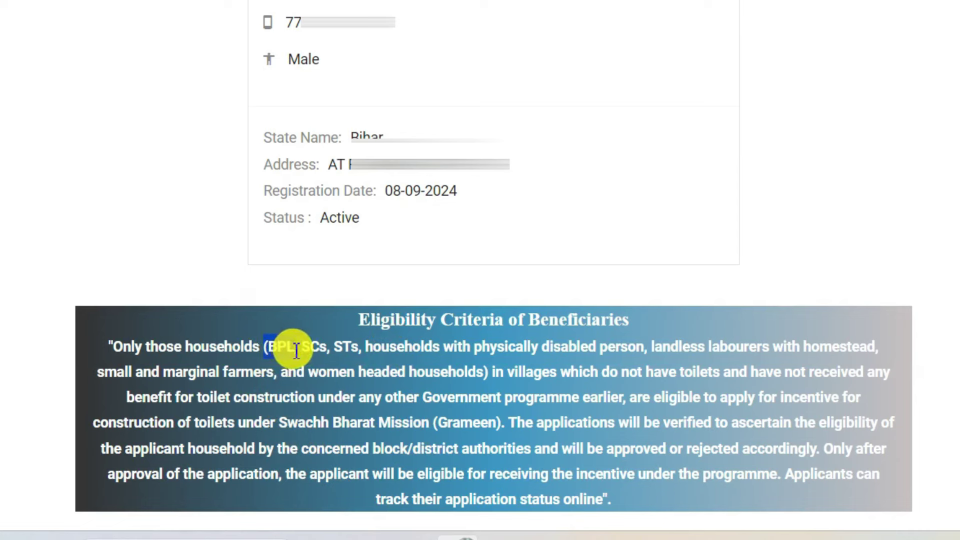
left_click(317, 349)
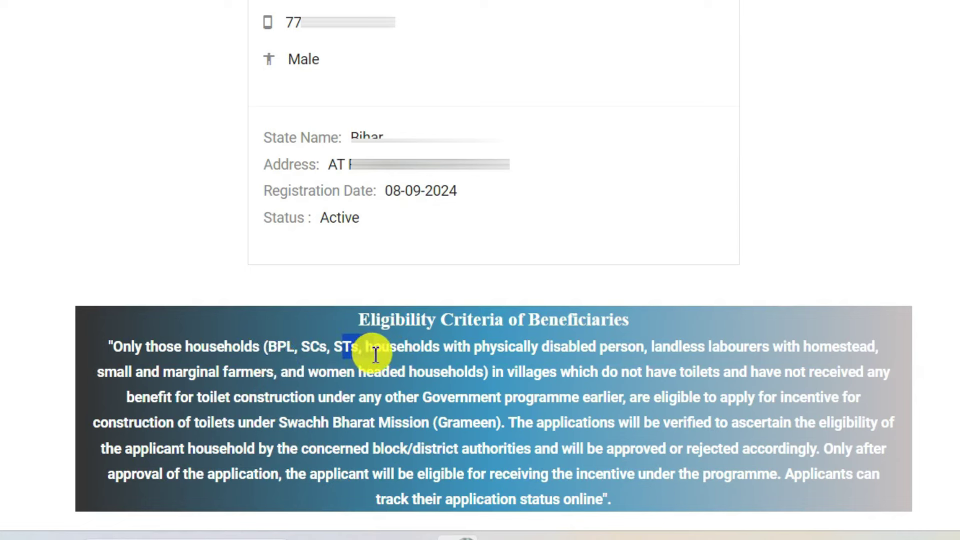
left_click_drag(474, 346, 595, 345)
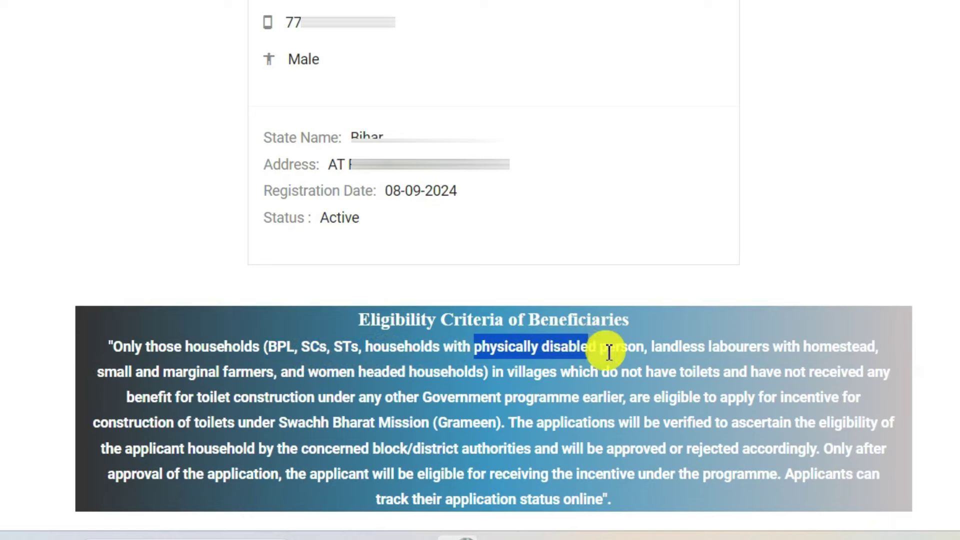
left_click_drag(663, 349, 749, 350)
left_click_drag(98, 371, 365, 379)
left_click(305, 383)
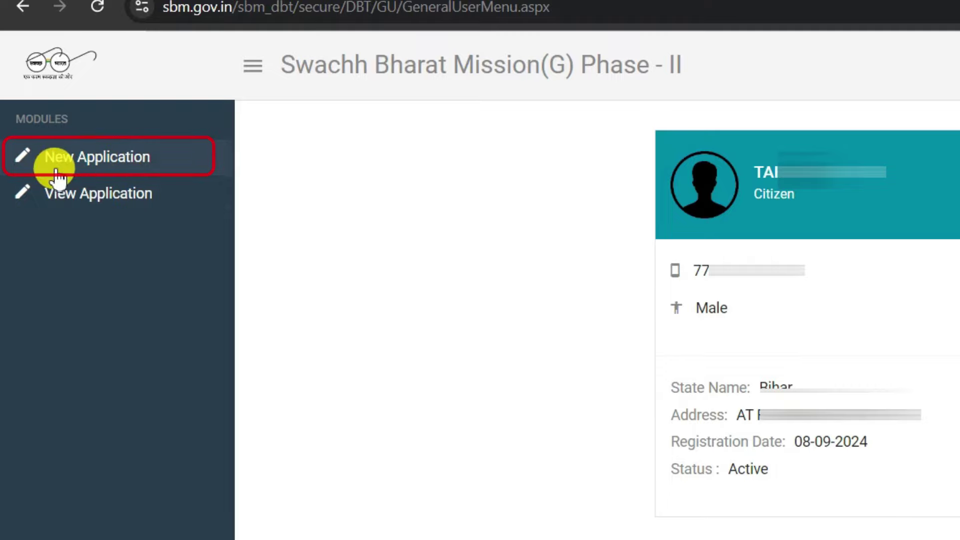
Start a new application and look over the sections of the IHHL Application Form.
left_click(94, 162)
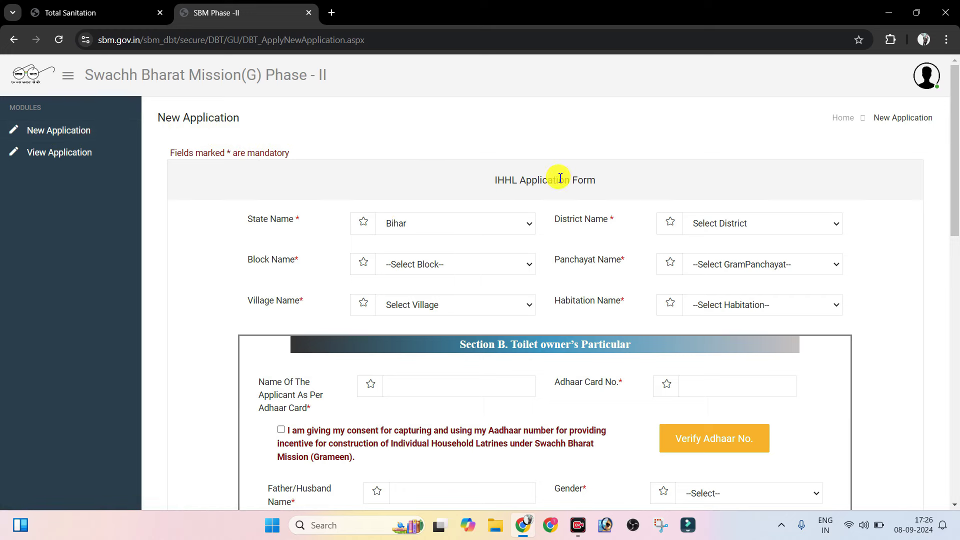
left_click_drag(956, 146, 956, 205)
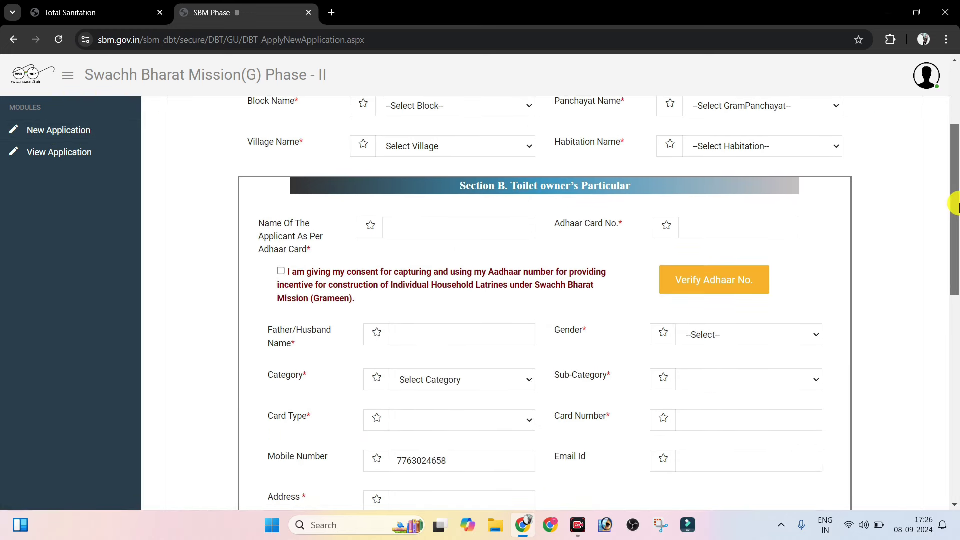
scroll(650, 151, "up", 2)
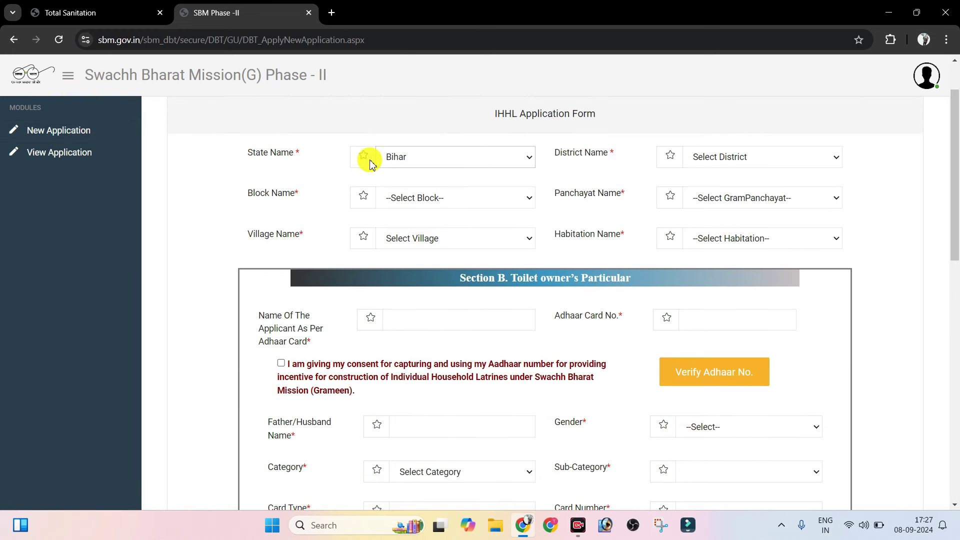
Set the application's state to Bihar, district to GAYA and block to FATEHPUR (1740).
left_click(440, 156)
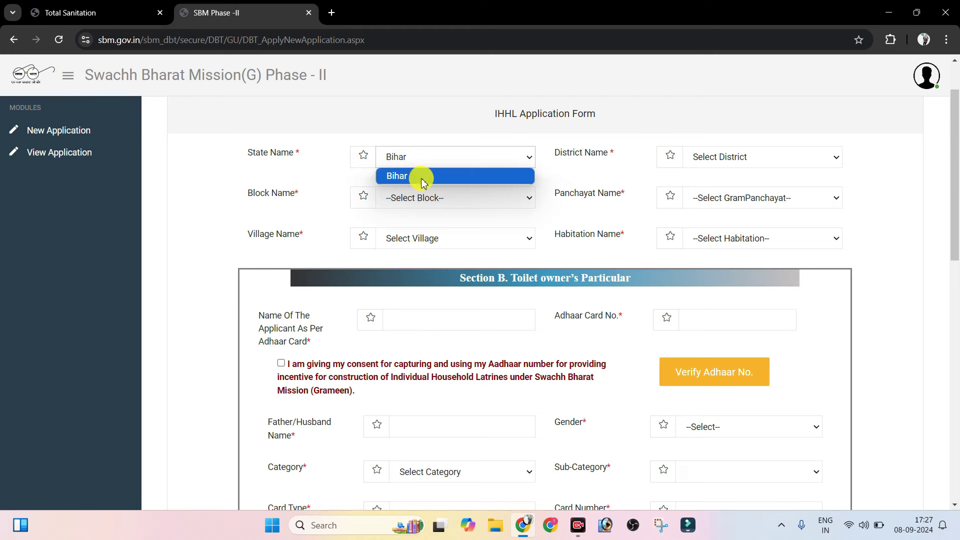
left_click(422, 177)
left_click(718, 155)
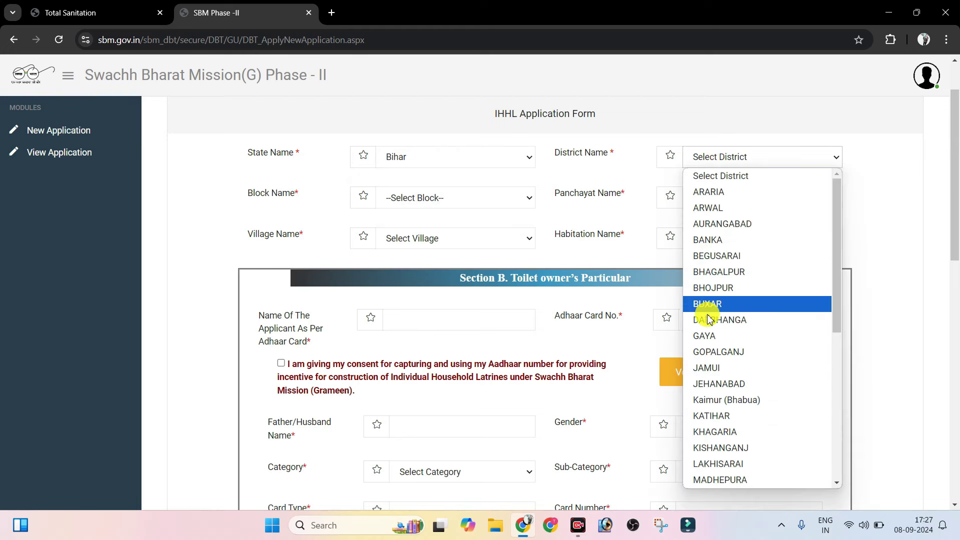
left_click(716, 336)
left_click(408, 195)
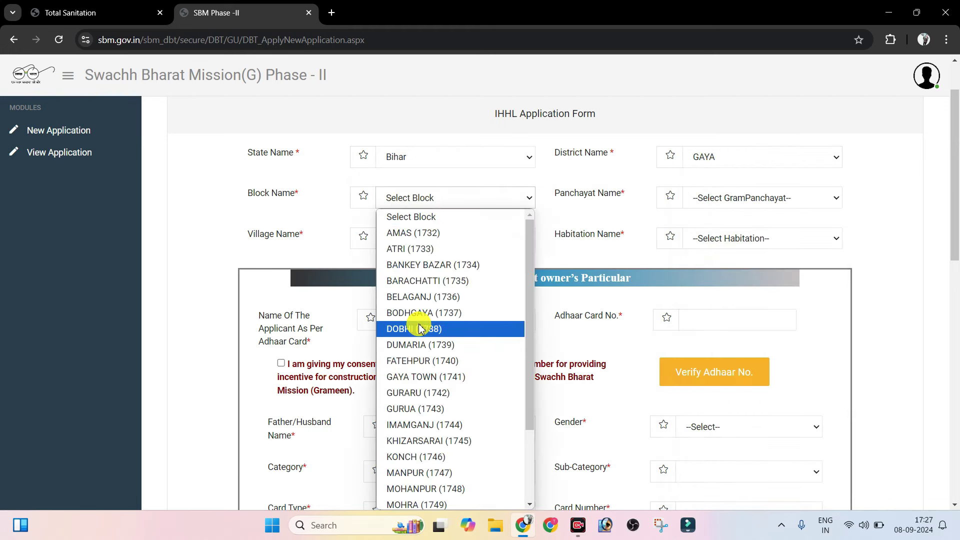
left_click(407, 359)
Set the panchayat to MORHE (95554), village to RUPIN (256994) and habitation to MIYA TOLI.
left_click(722, 200)
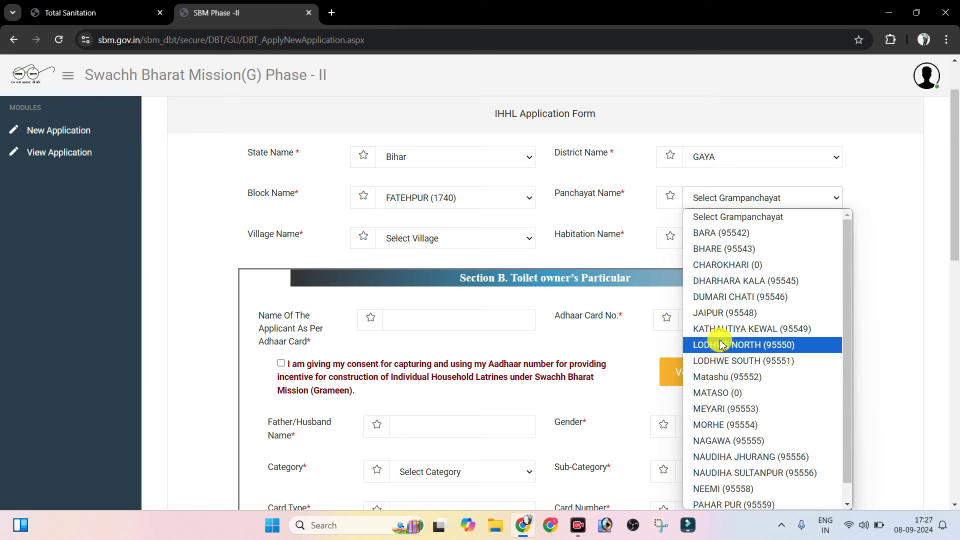
left_click(725, 424)
left_click(422, 239)
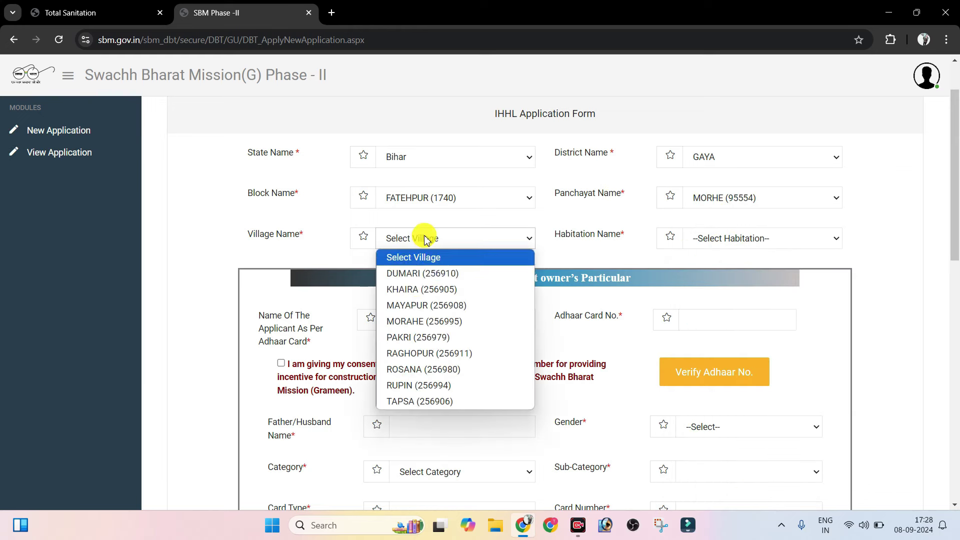
left_click(418, 386)
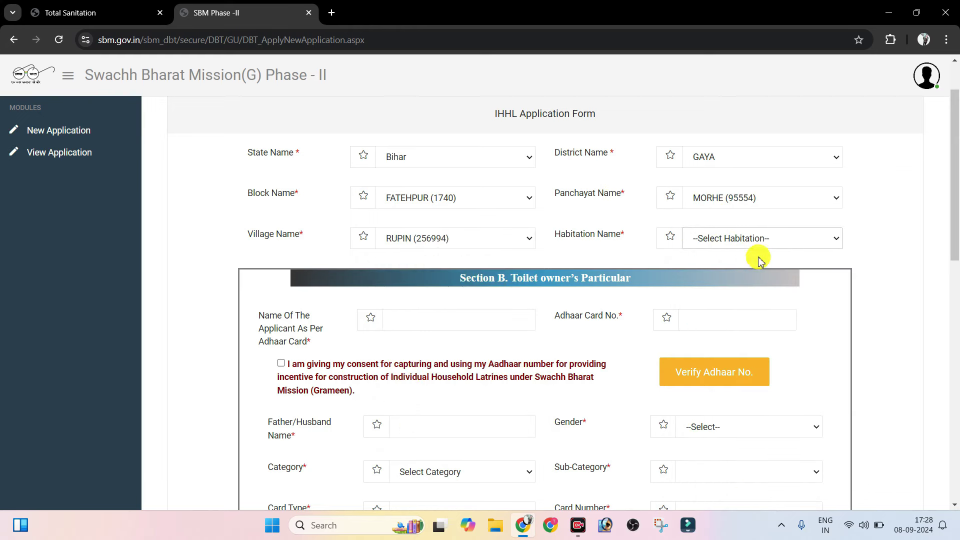
left_click(740, 238)
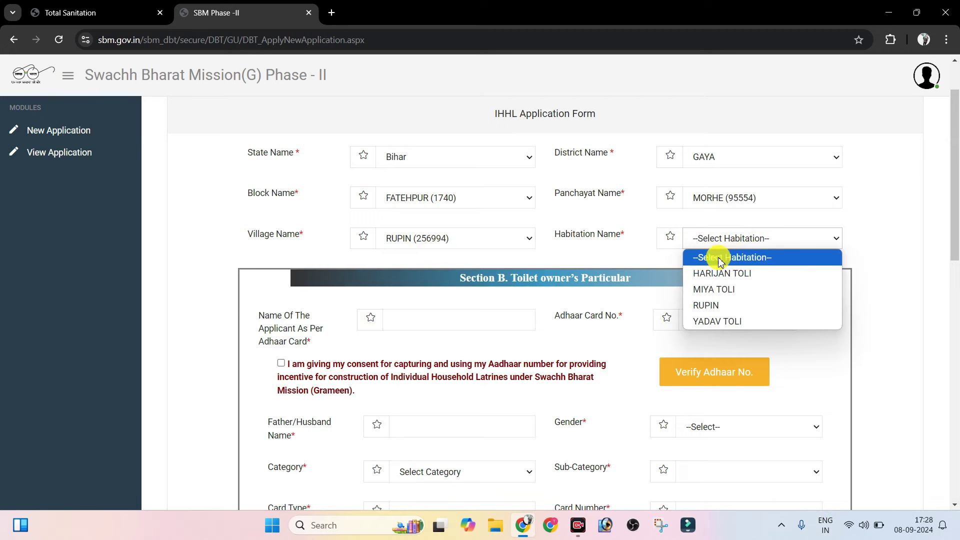
left_click(733, 290)
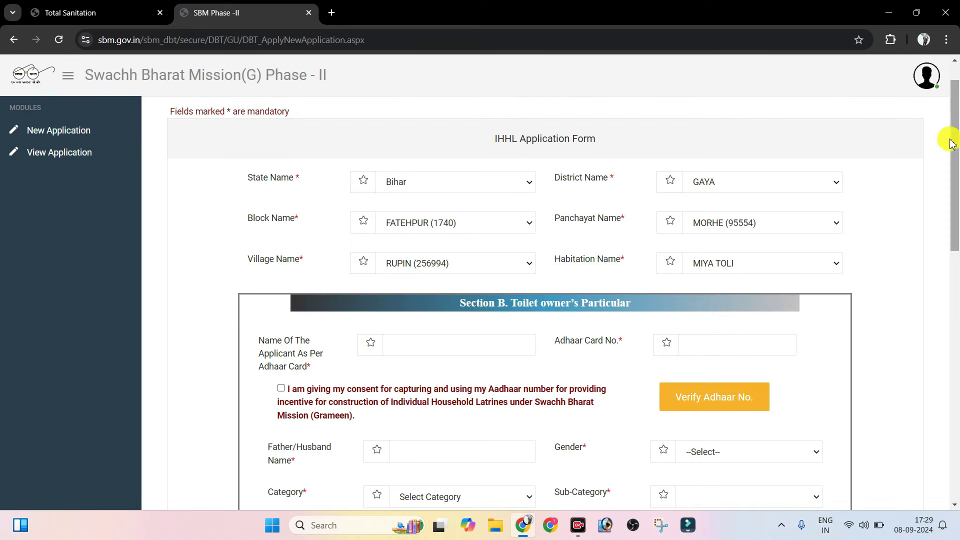
scroll(940, 210, "down", 3)
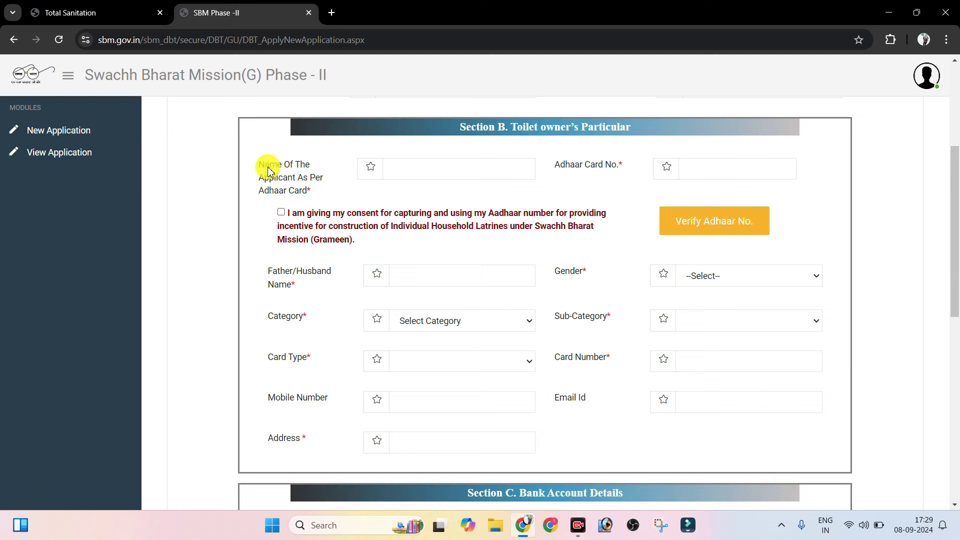
Enter the applicant's name and Aadhaar number, consent to its use, and verify the Aadhaar number.
left_click(413, 171)
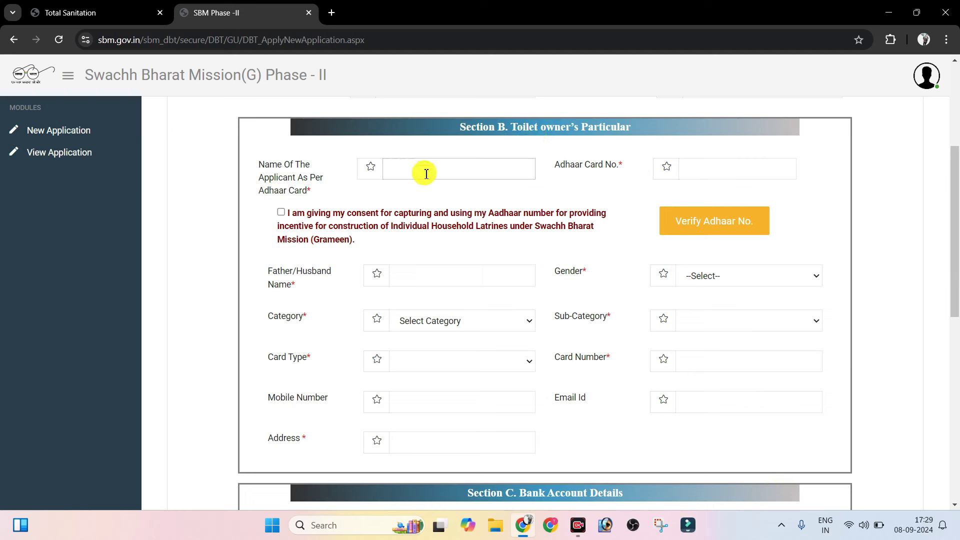
left_click(708, 171)
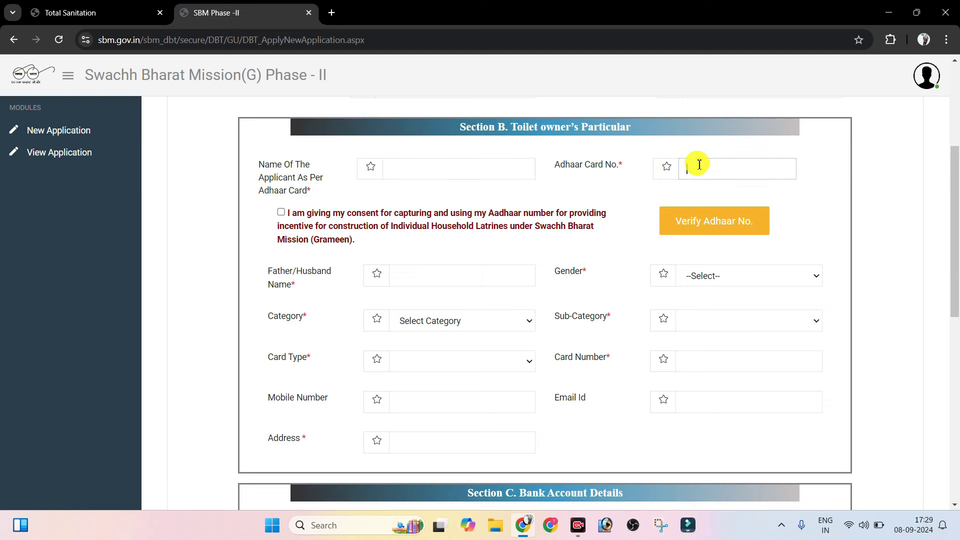
left_click(282, 213)
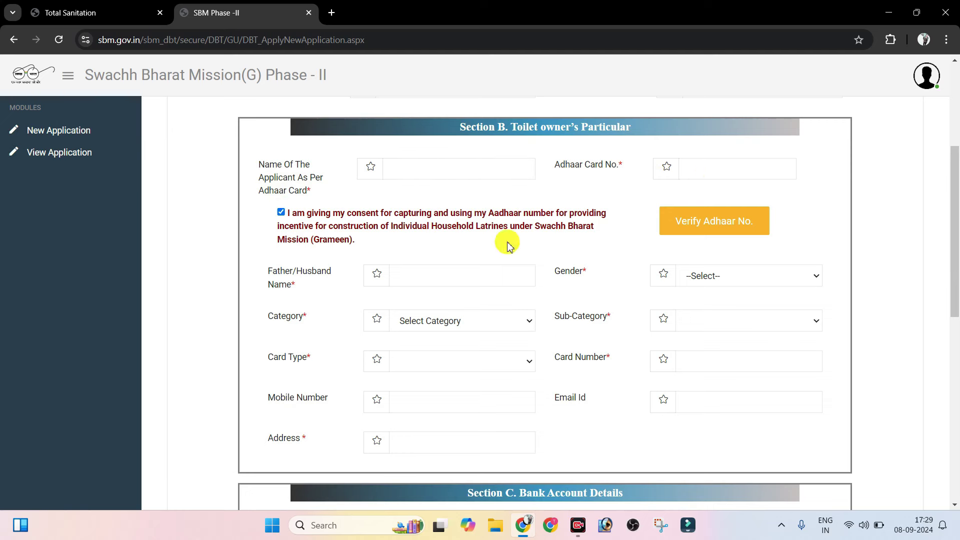
left_click(700, 219)
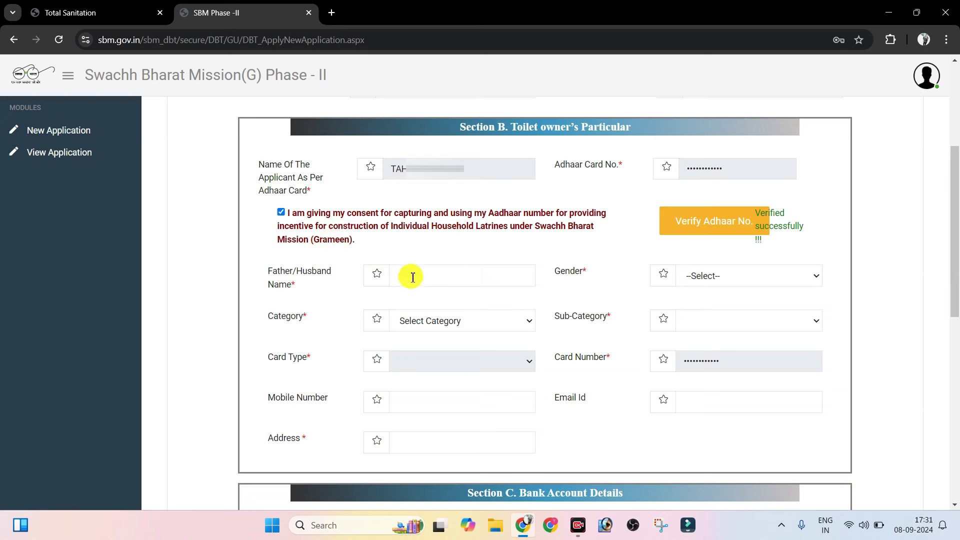
Fill in the father's or husband's name and set gender to Male, category to BPL and sub-category to GENERAL.
left_click(429, 285)
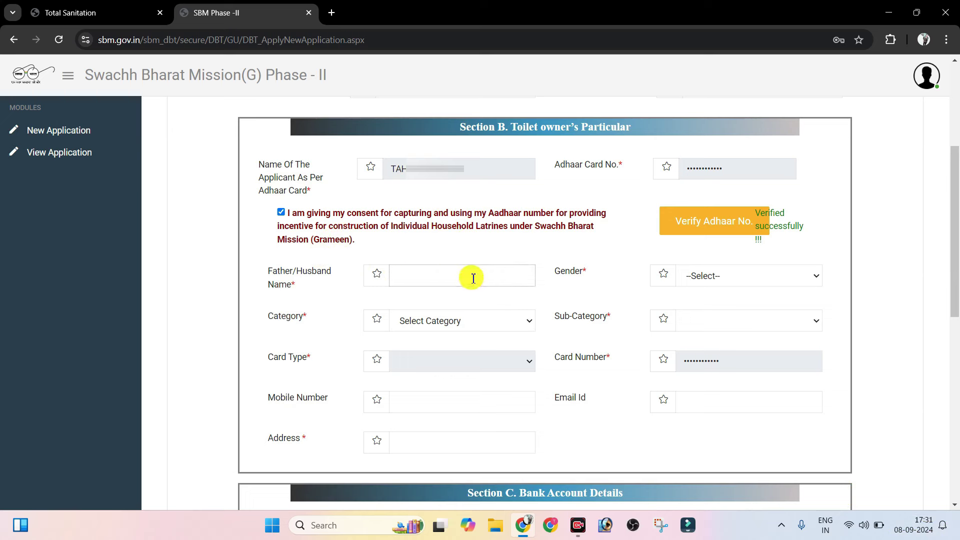
left_click(731, 276)
left_click(707, 307)
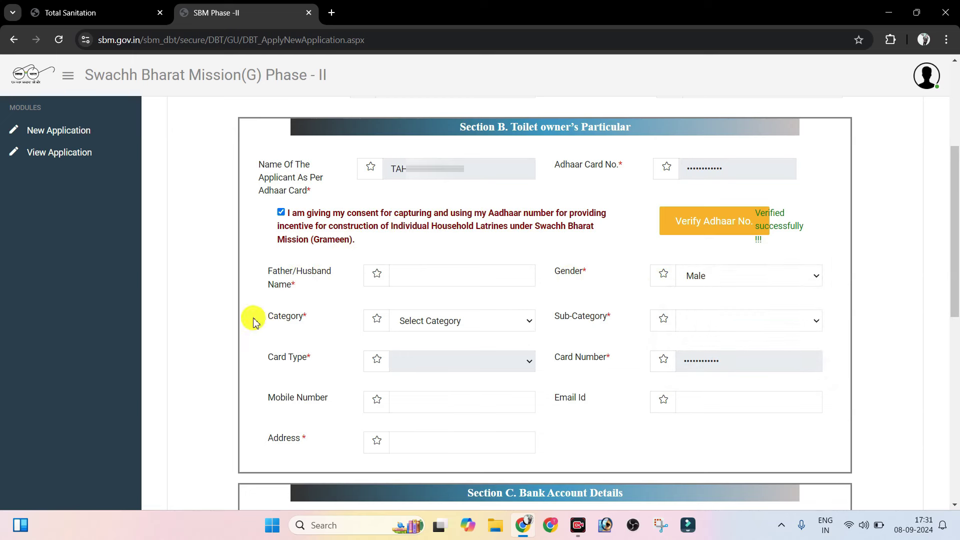
left_click(439, 328)
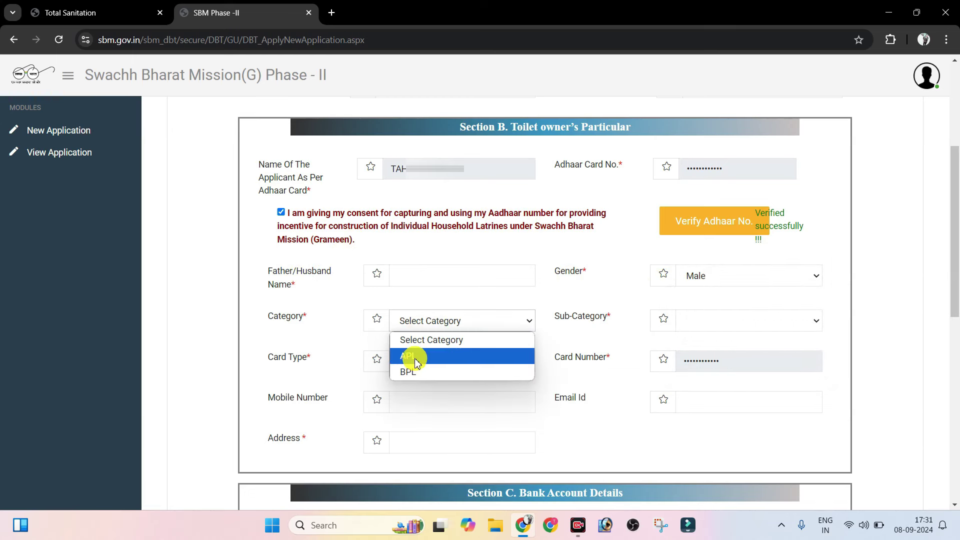
left_click(422, 371)
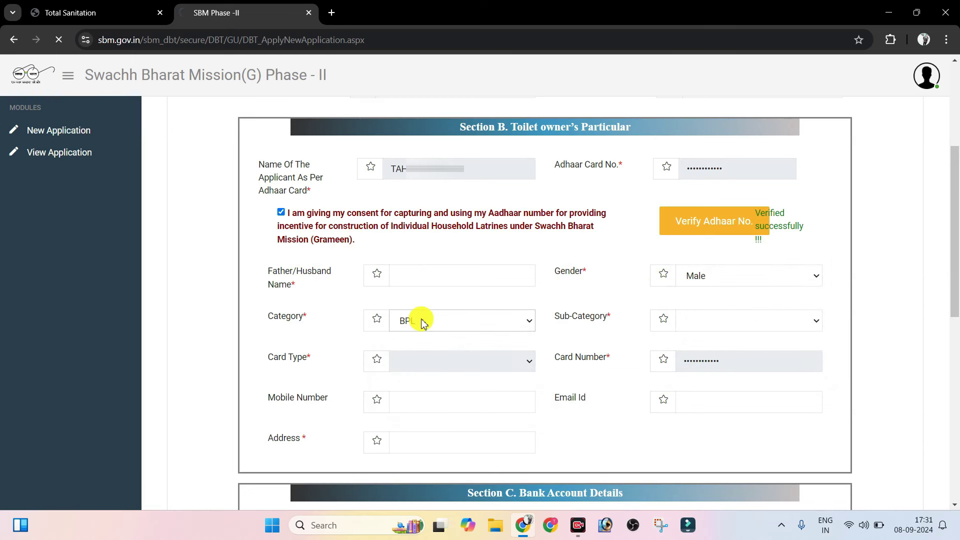
left_click(697, 321)
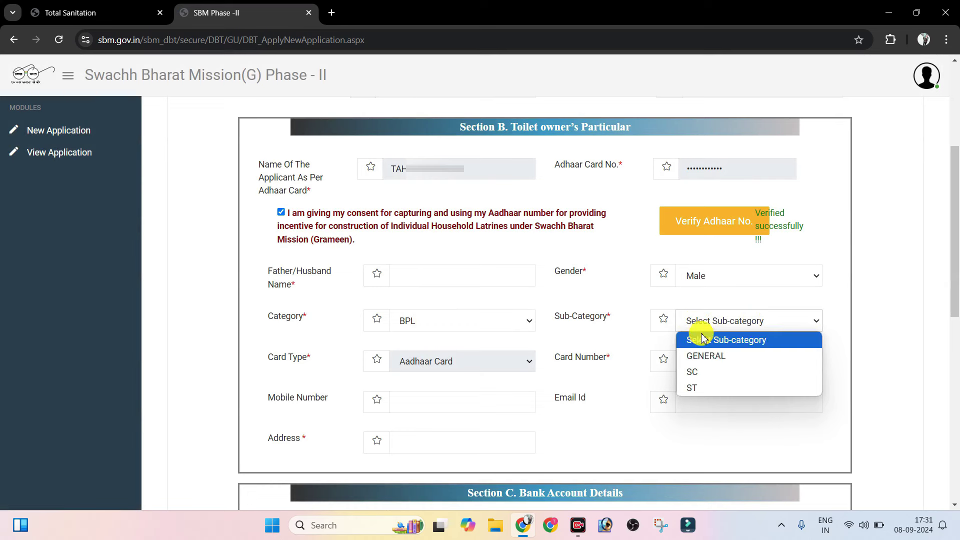
left_click(722, 359)
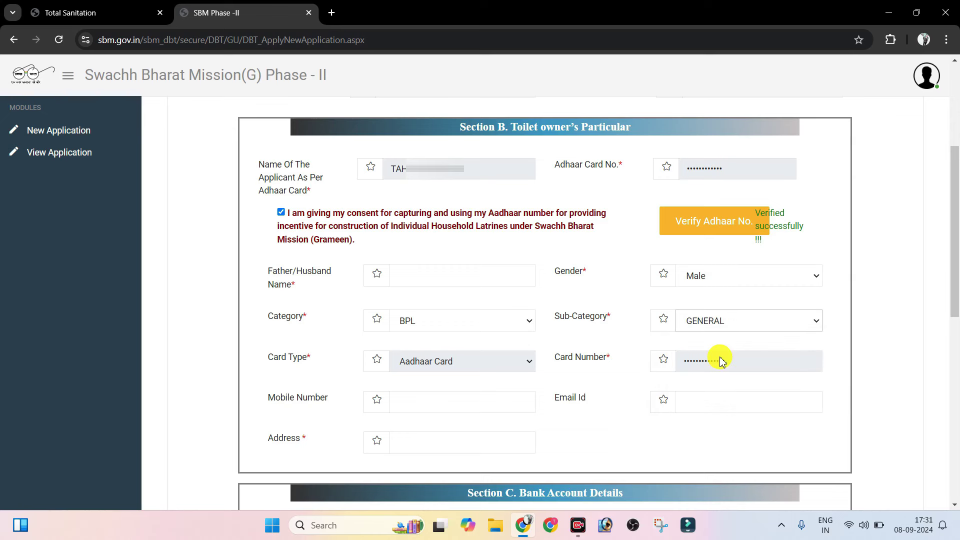
Fill in the applicant's mobile number, email ID and address in Section B.
left_click(415, 404)
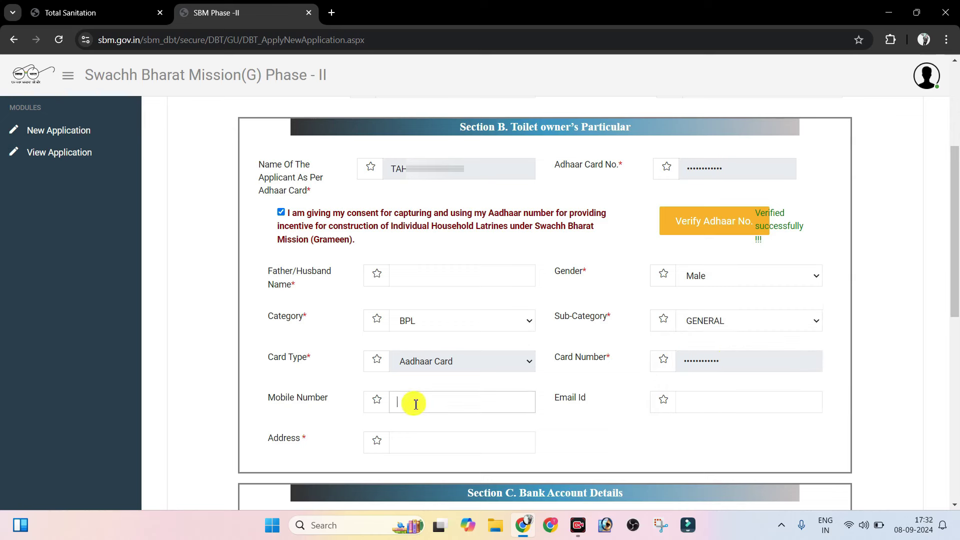
left_click(740, 401)
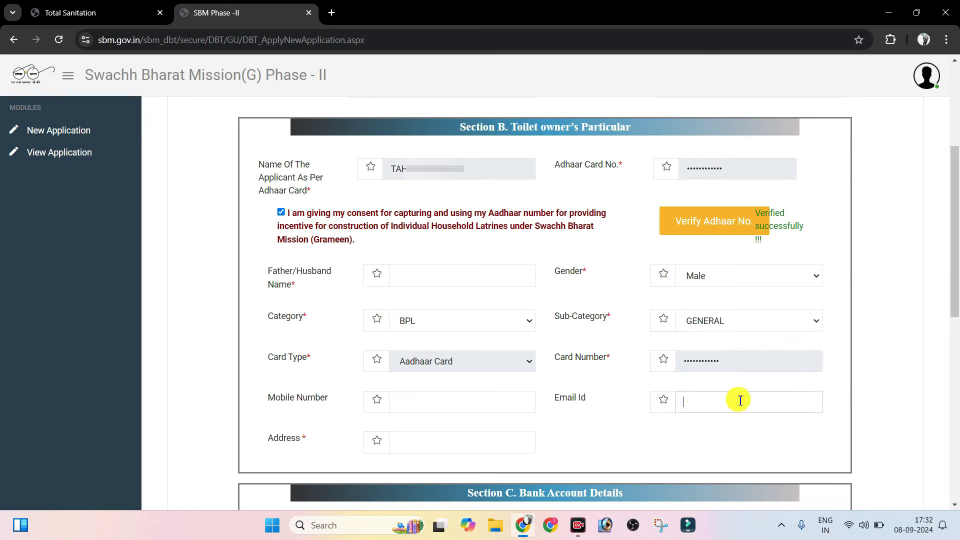
left_click(419, 441)
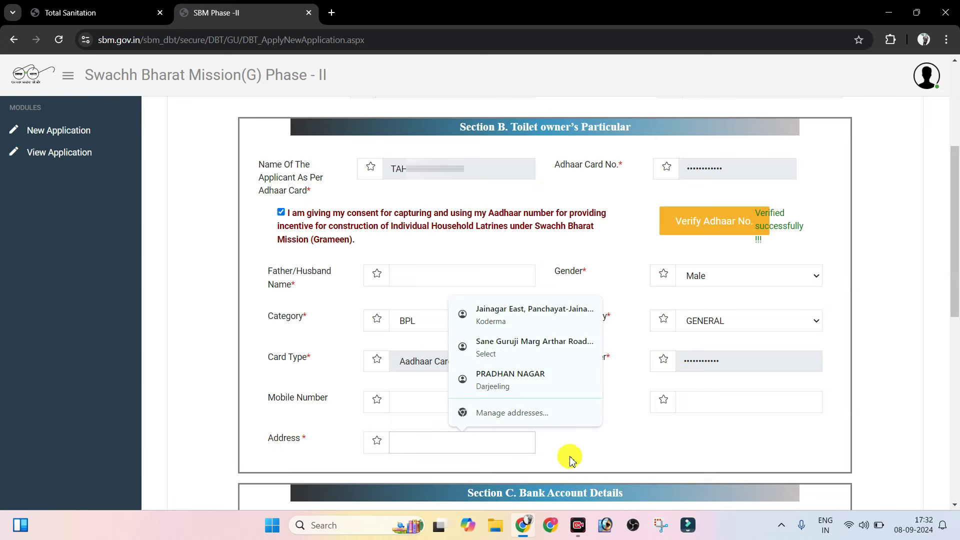
Enter the IFSC code of the Punjab National Bank branch in Section C, and enter and confirm the account number.
scroll(955, 270, "down", 1)
left_click_drag(956, 270, 956, 370)
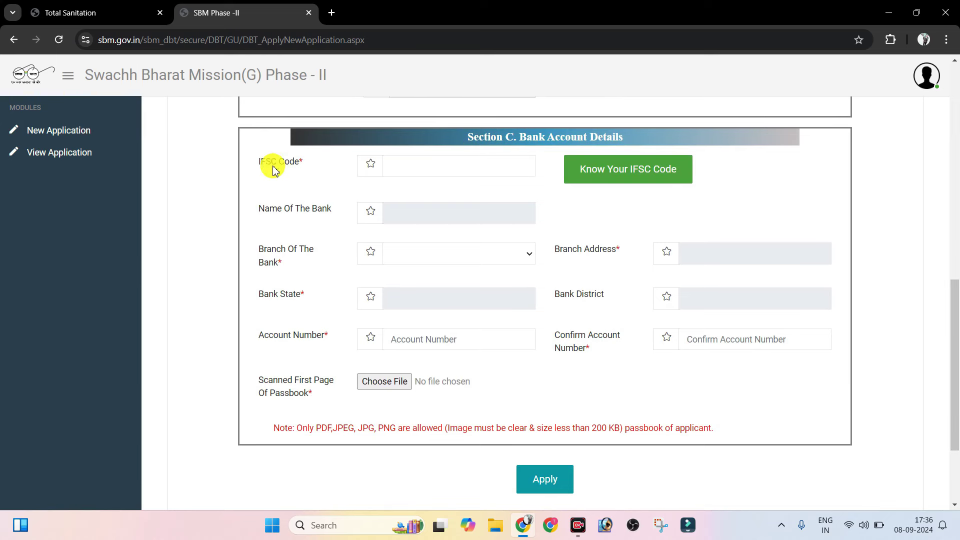
left_click(407, 166)
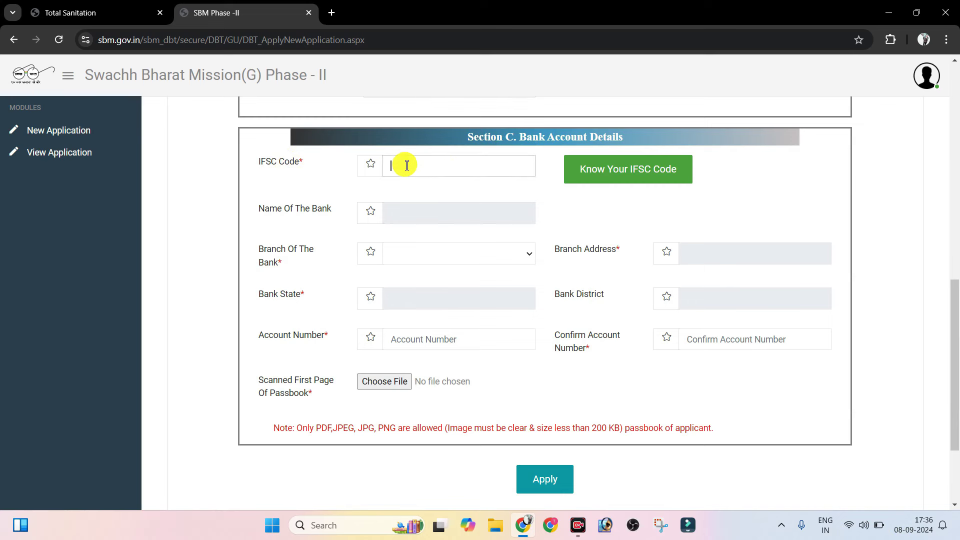
key("ctrl+v")
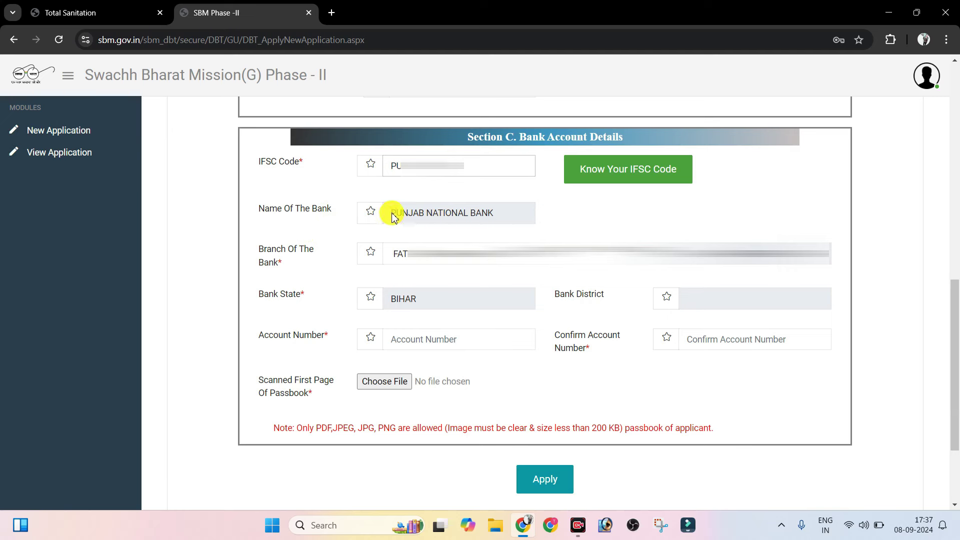
left_click(396, 254)
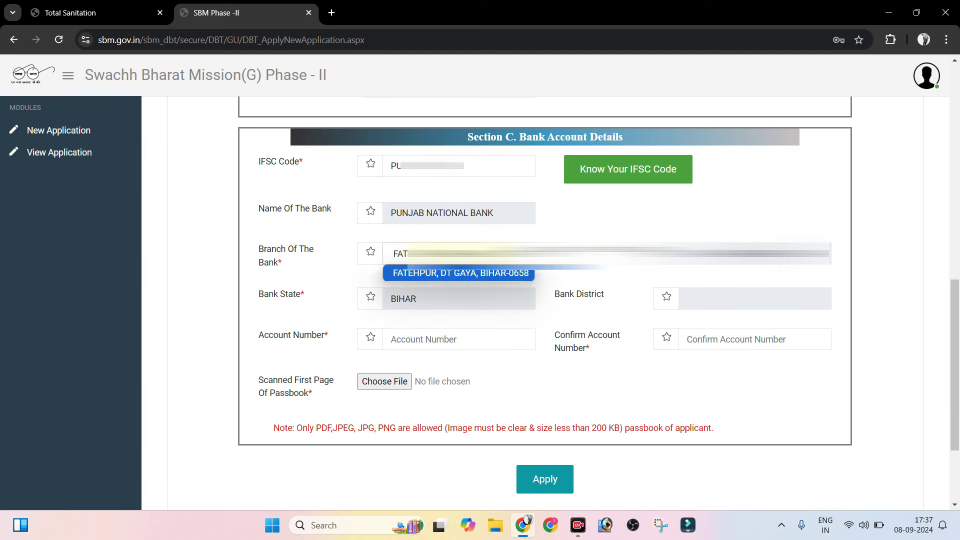
left_click(518, 319)
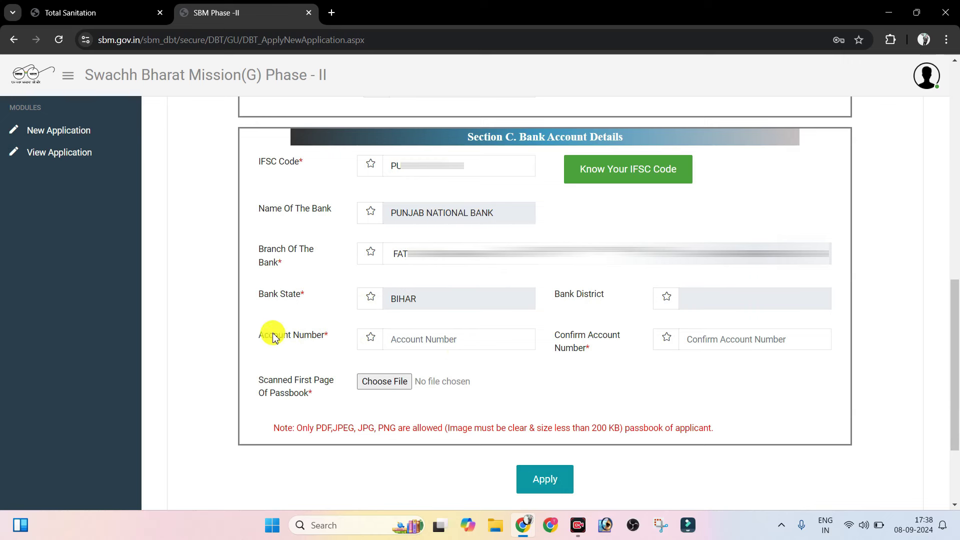
left_click(432, 345)
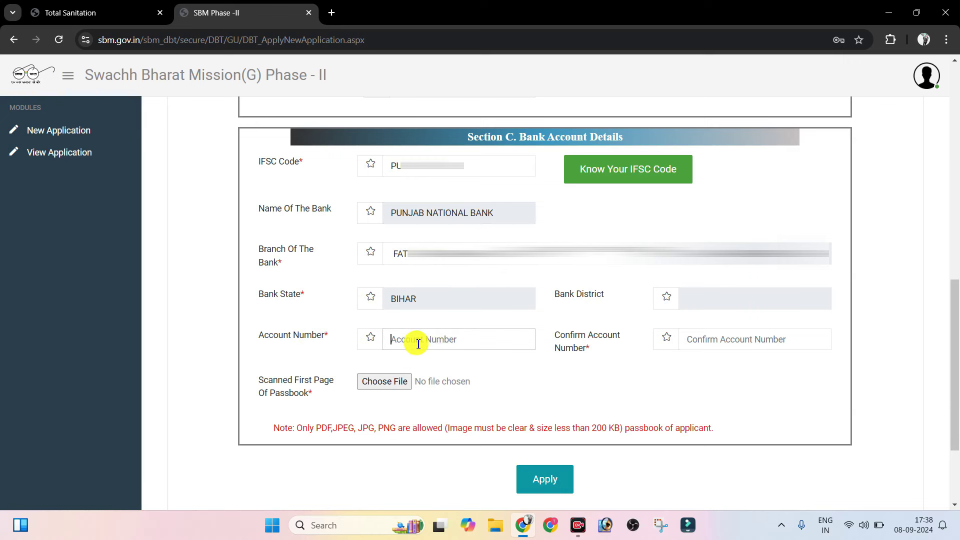
left_click(701, 341)
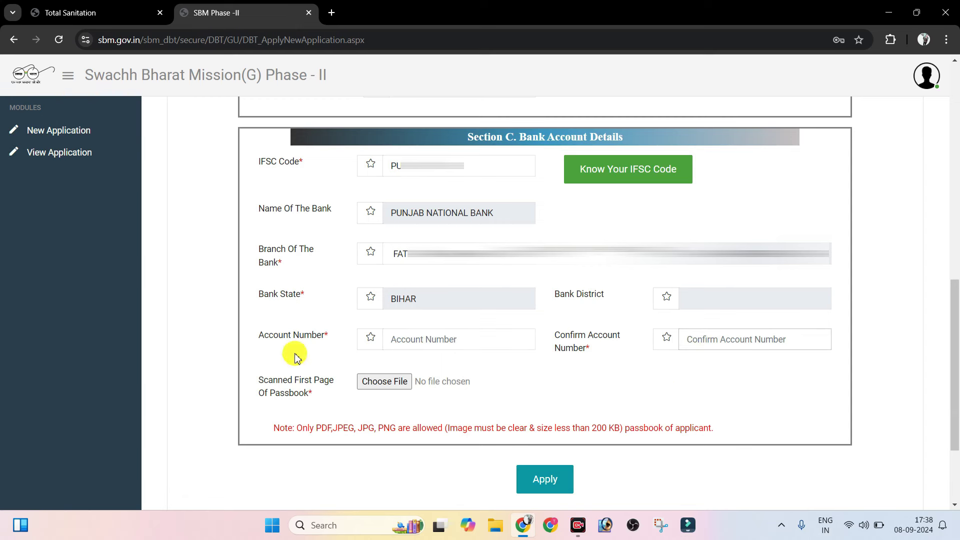
Check the allowed passbook file formats and size, and attach the WhatsApp JPEG scan of the passbook's first page.
left_click(378, 387)
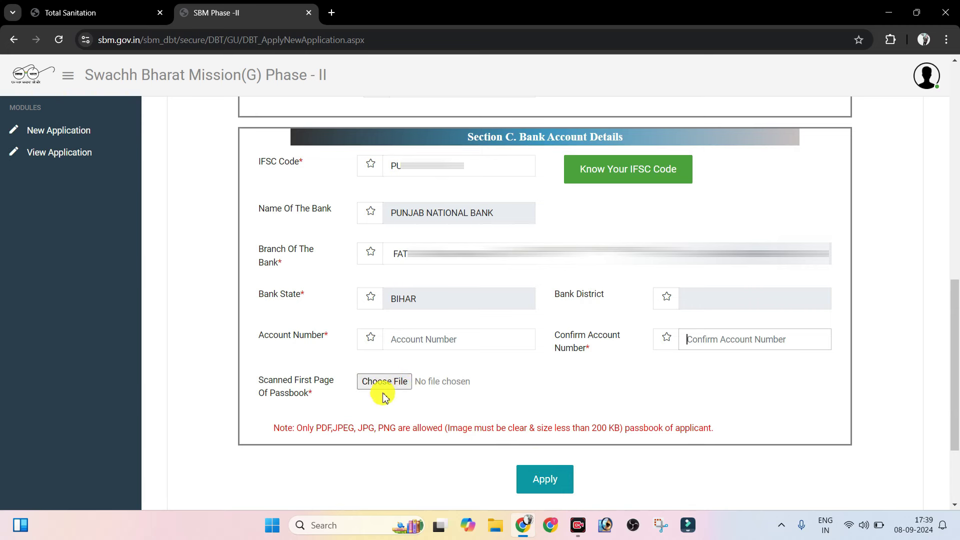
left_click_drag(316, 429, 388, 428)
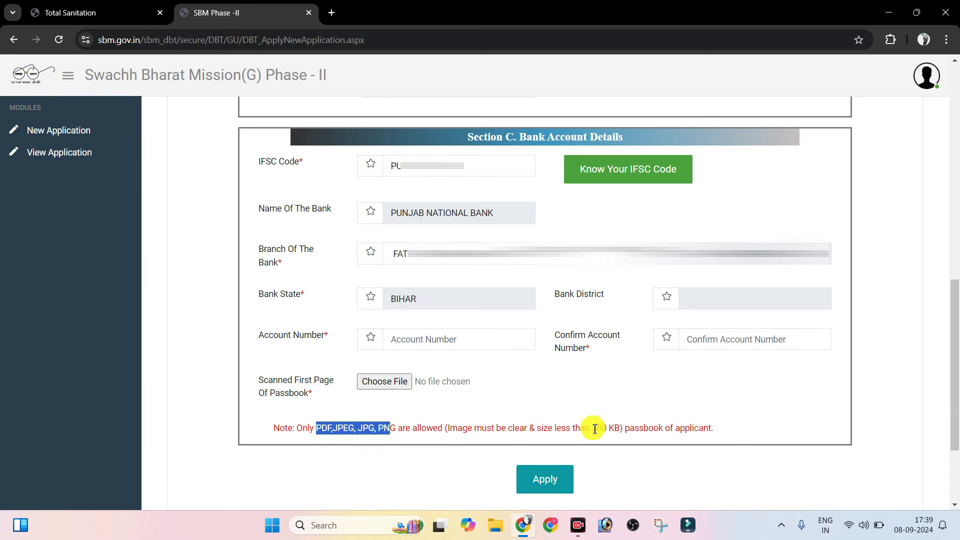
left_click_drag(620, 429, 591, 429)
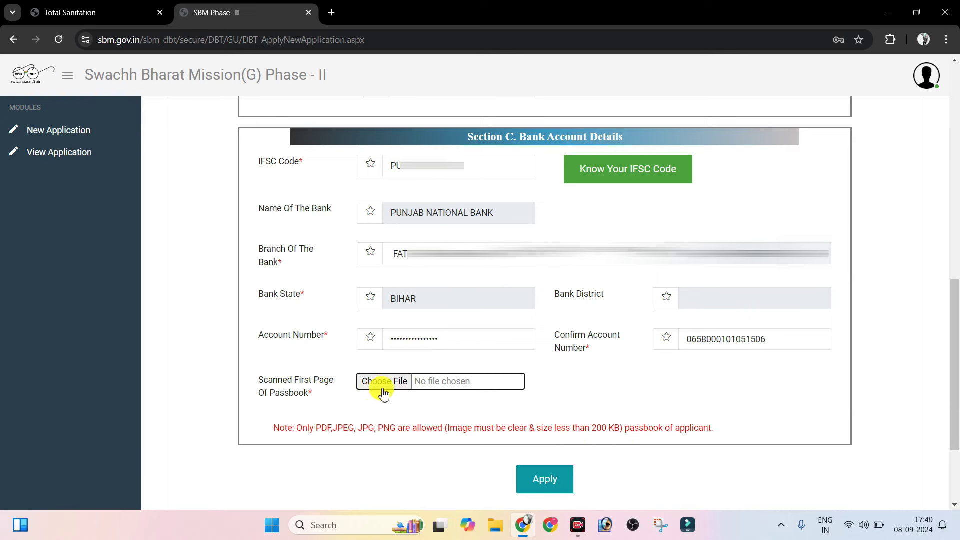
left_click(386, 390)
left_click(386, 390)
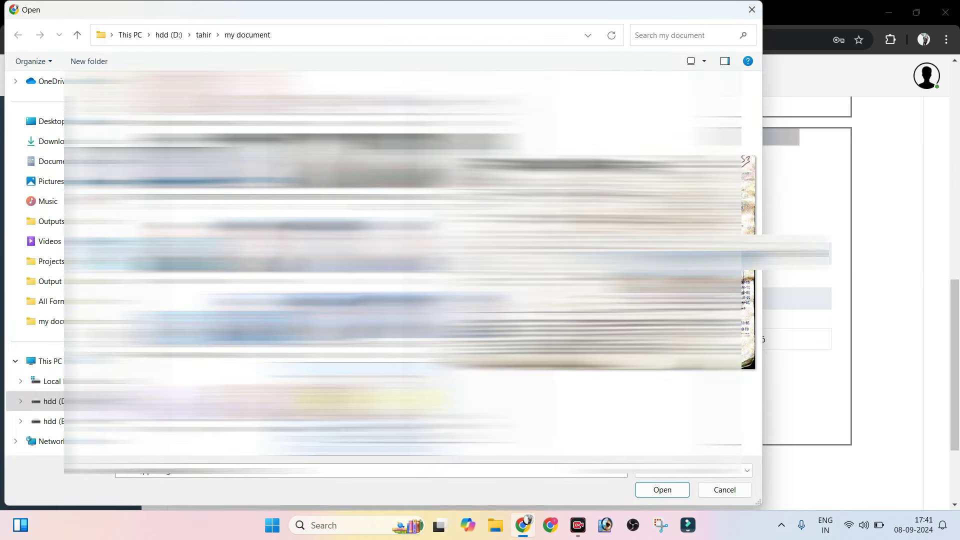
double_click(415, 428)
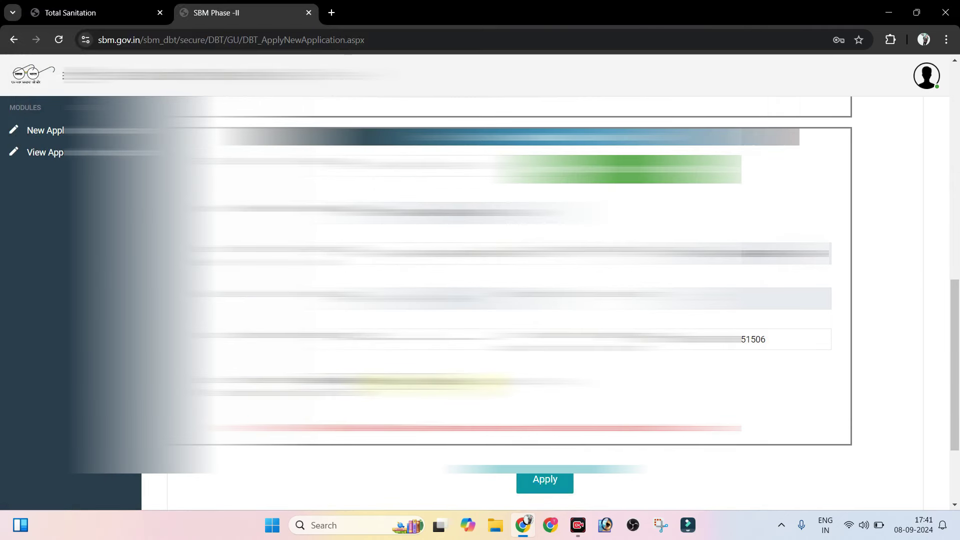
Review the completed form sections and submit the IHHL application.
scroll(553, 281, "down", 1)
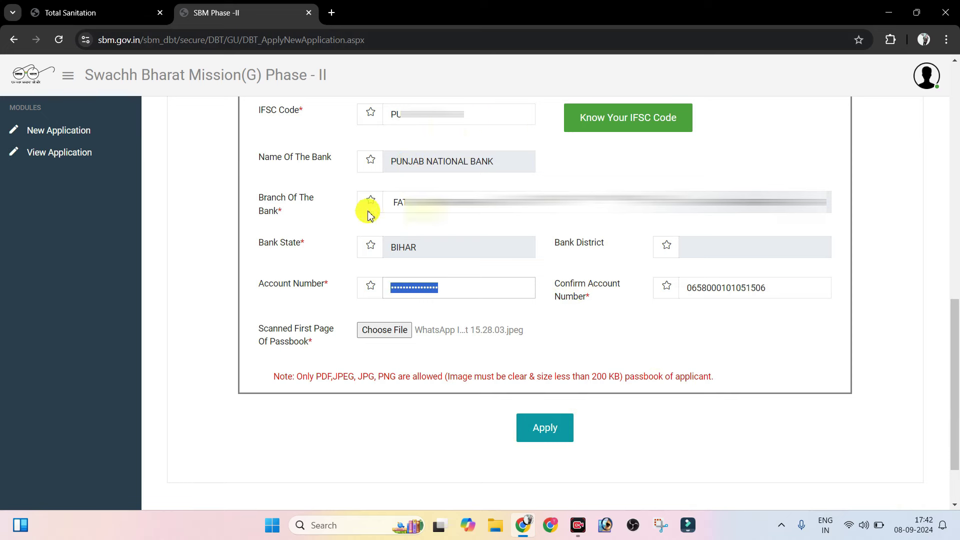
left_click_drag(956, 364, 957, 239)
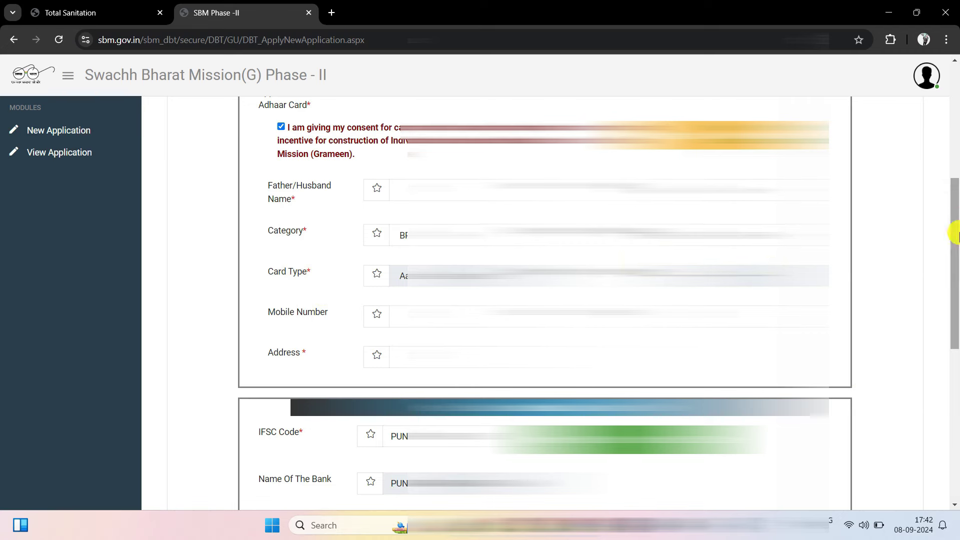
left_click_drag(957, 223, 952, 353)
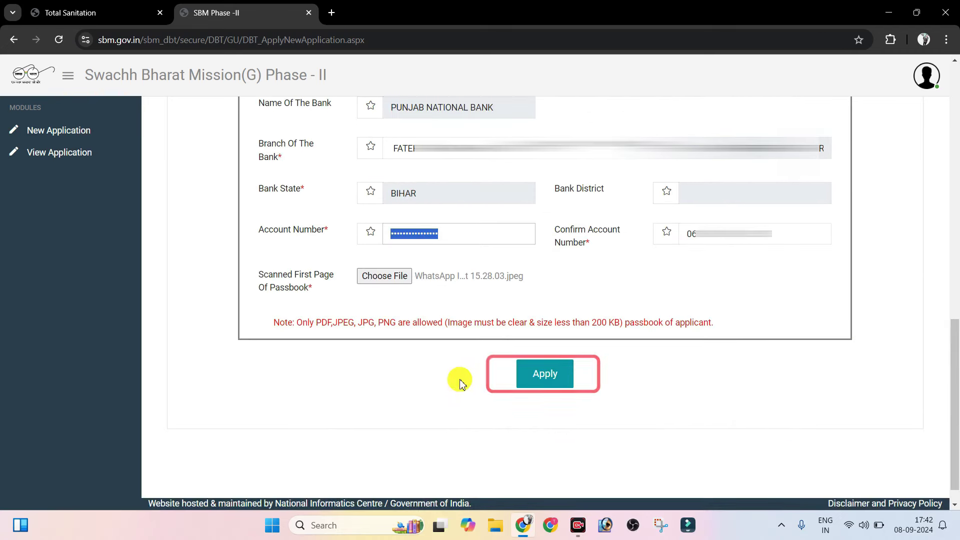
left_click(557, 380)
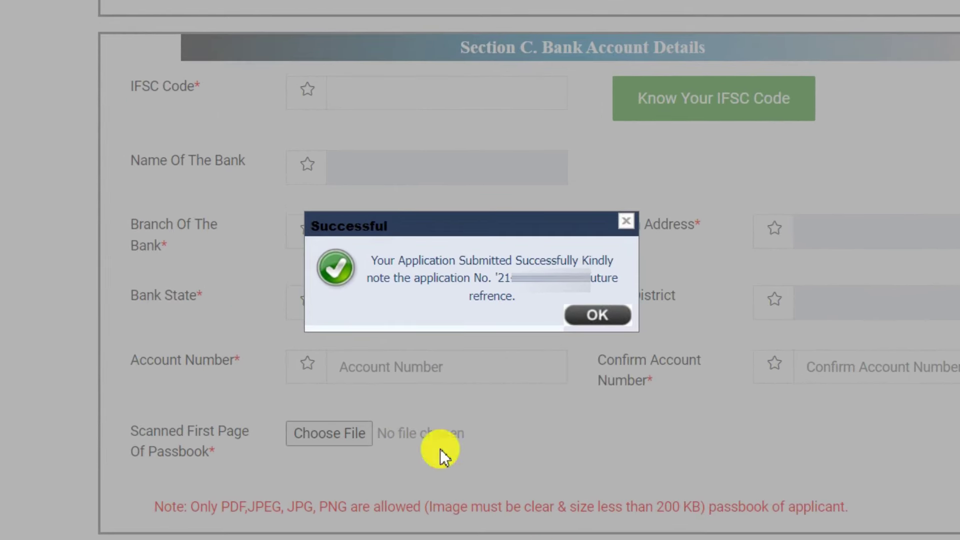
Read the application number in the submission confirmation and dismiss the message.
left_click_drag(402, 261, 589, 262)
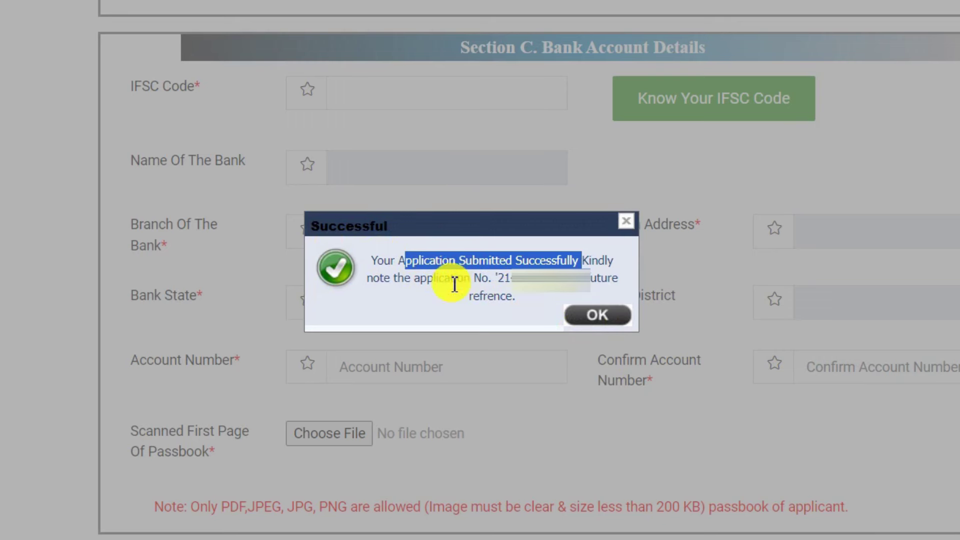
left_click_drag(499, 278, 556, 281)
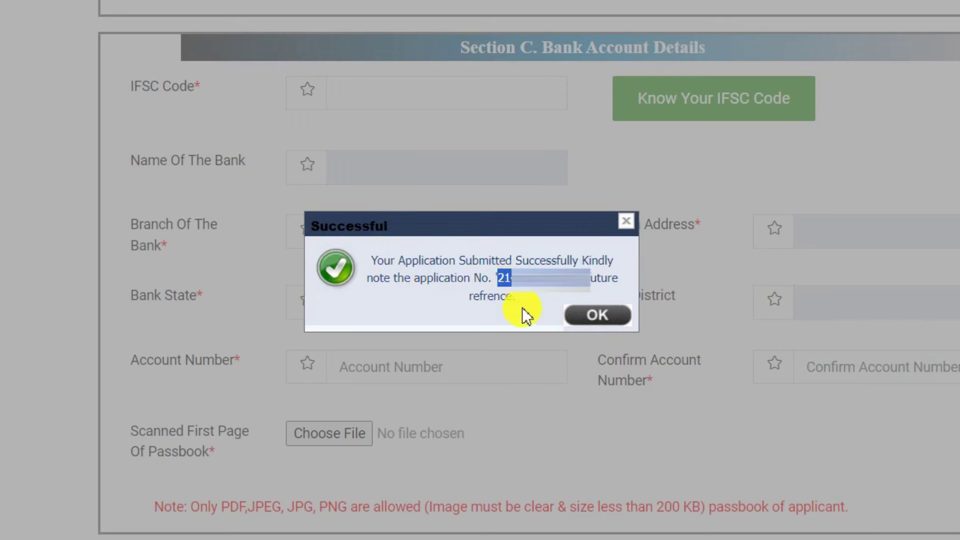
left_click(498, 283)
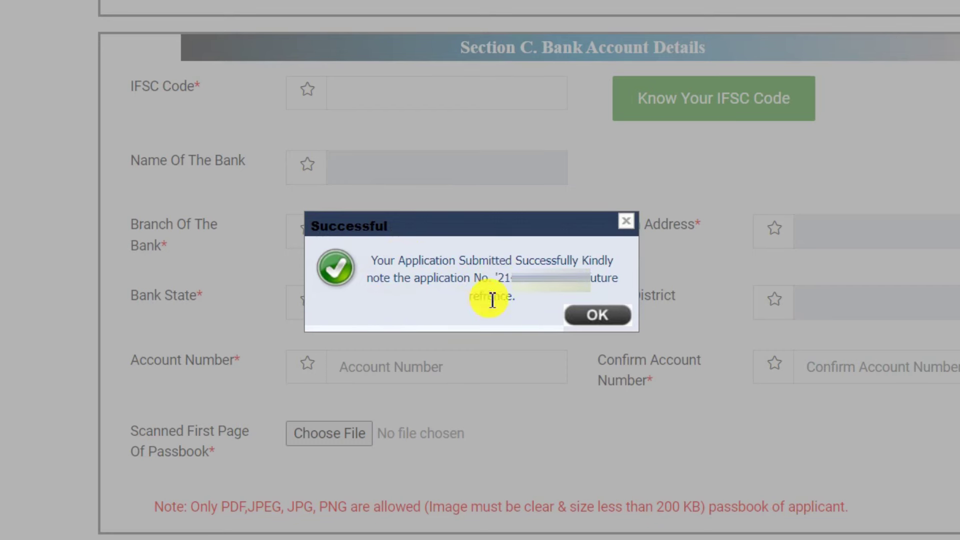
left_click(583, 314)
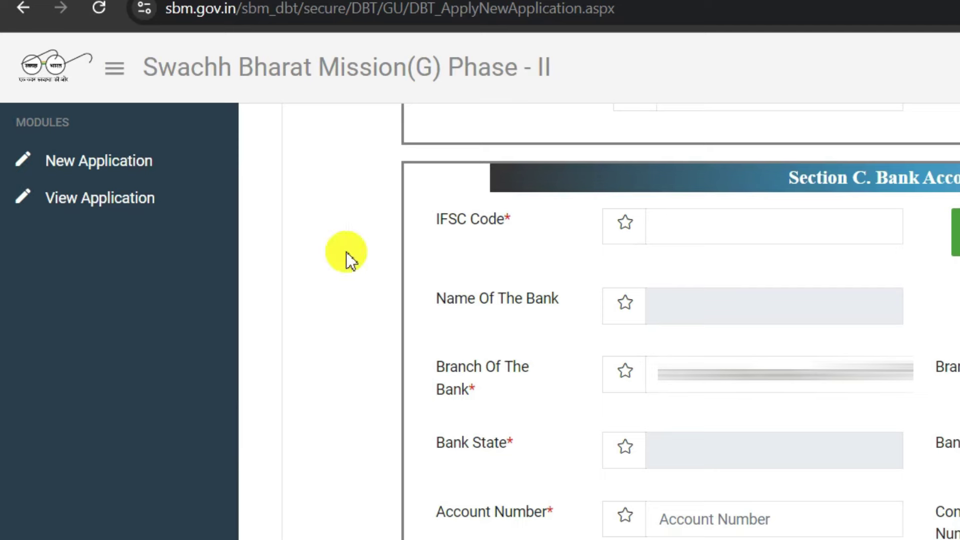
View the submitted application, check its received date, and track its status through the processing stages.
left_click(77, 206)
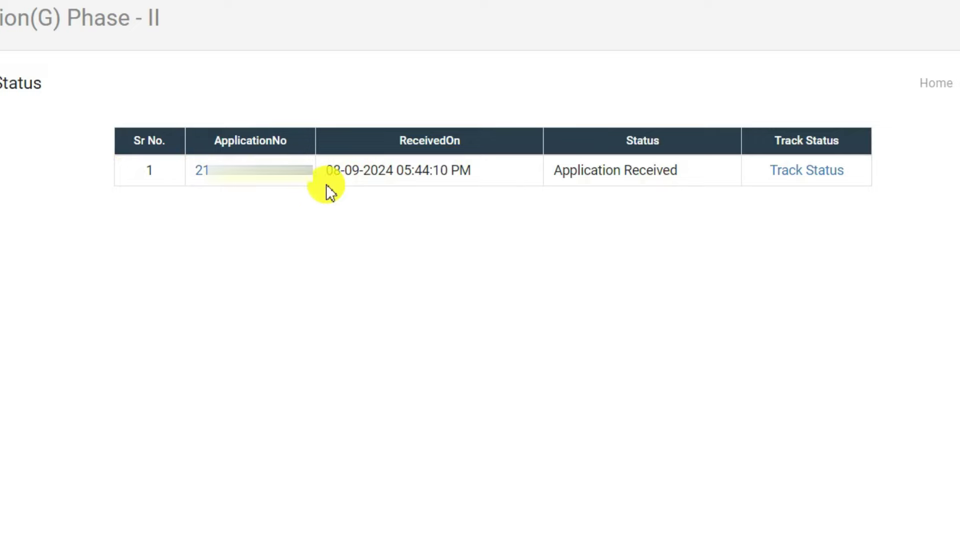
left_click_drag(326, 171, 392, 173)
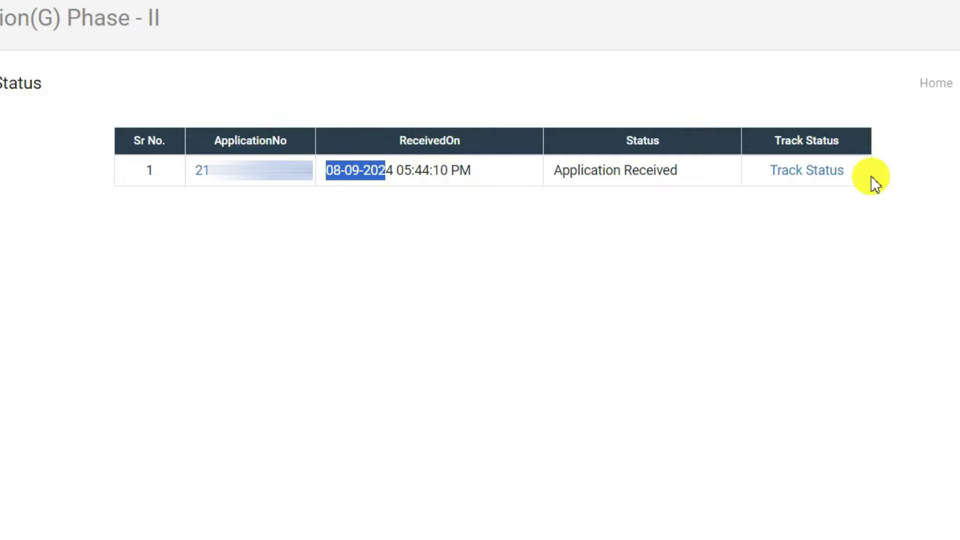
left_click(822, 184)
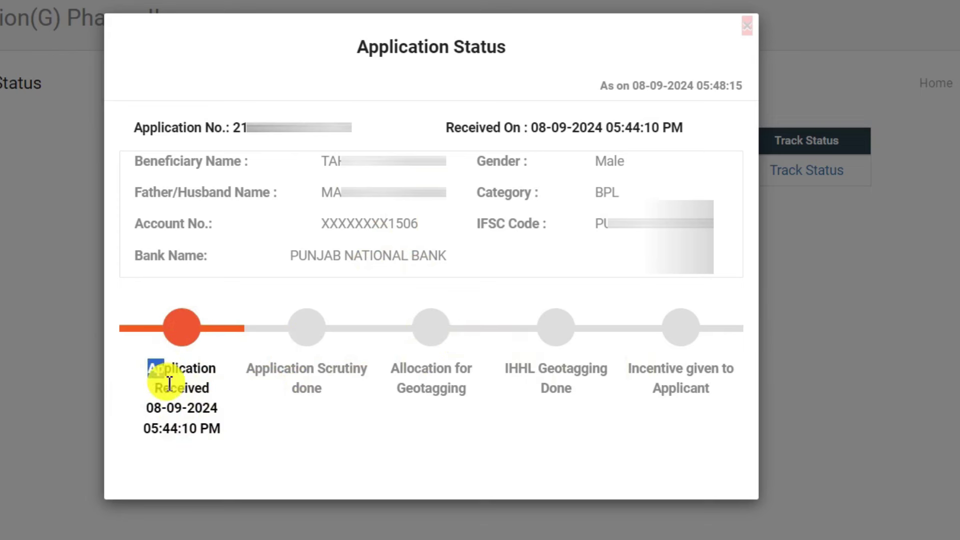
left_click_drag(147, 367, 223, 437)
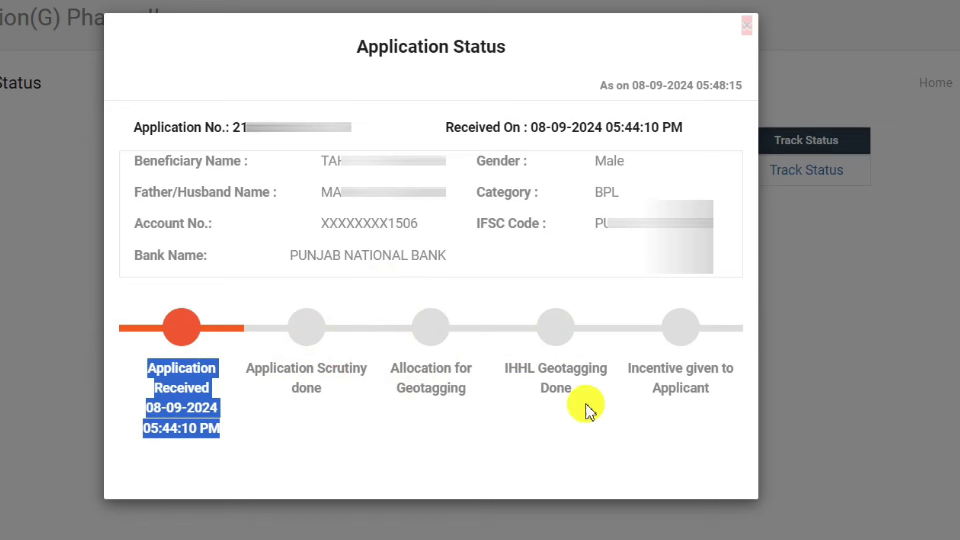
left_click(420, 388)
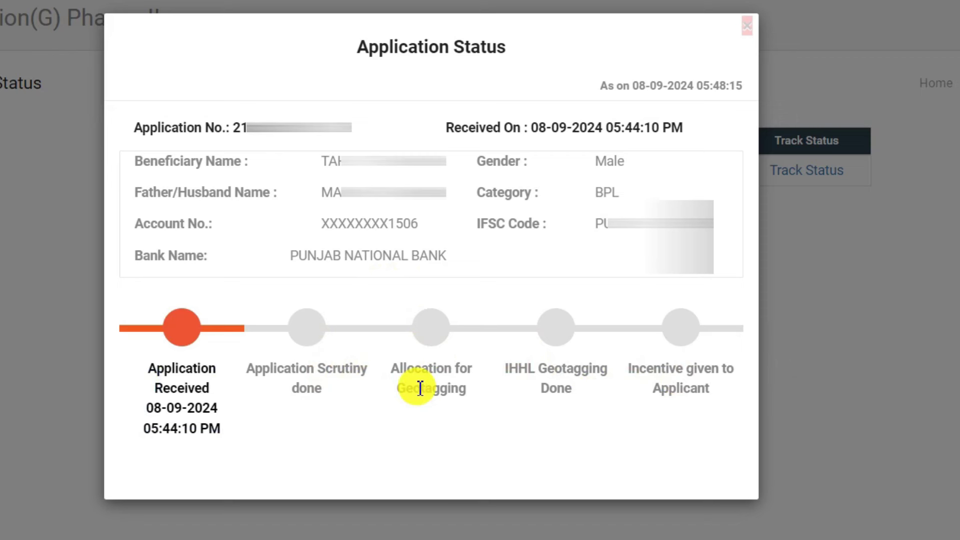